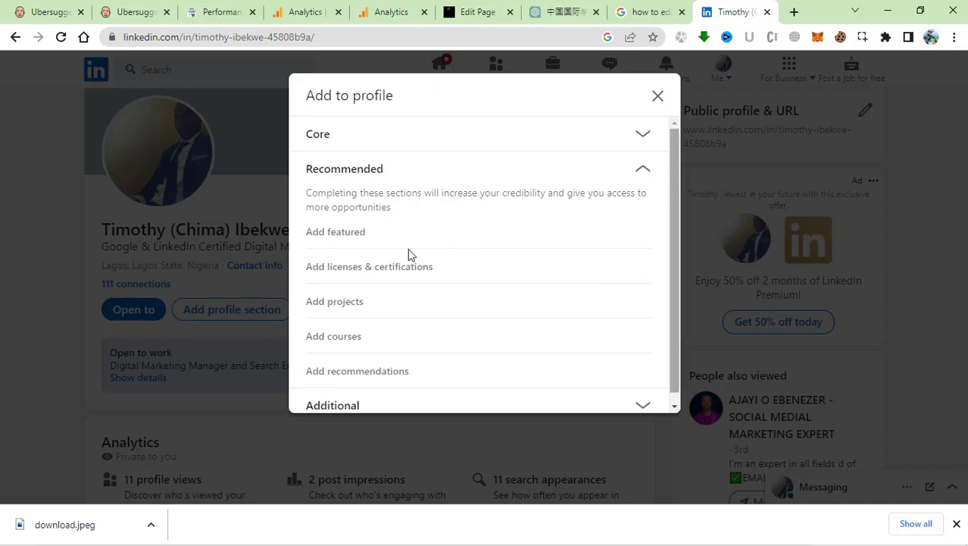
{"action": "left_click", "coordinate": [341, 273]}
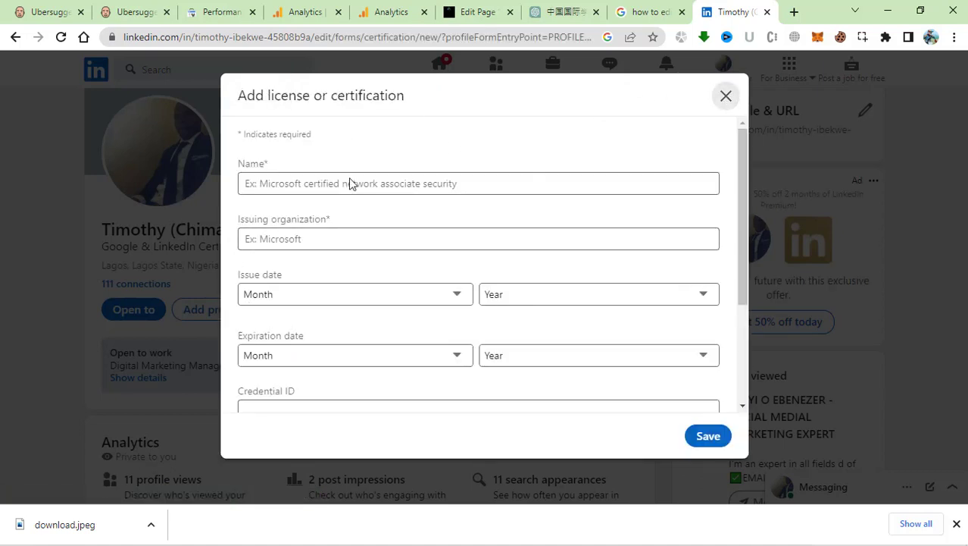
{"action": "left_click", "coordinate": [726, 97]}
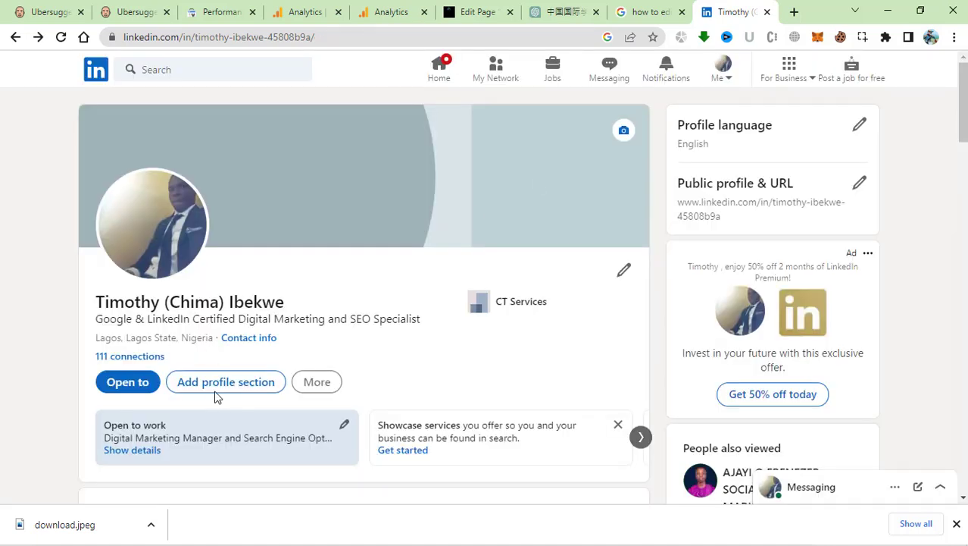
{"action": "left_click", "coordinate": [215, 388]}
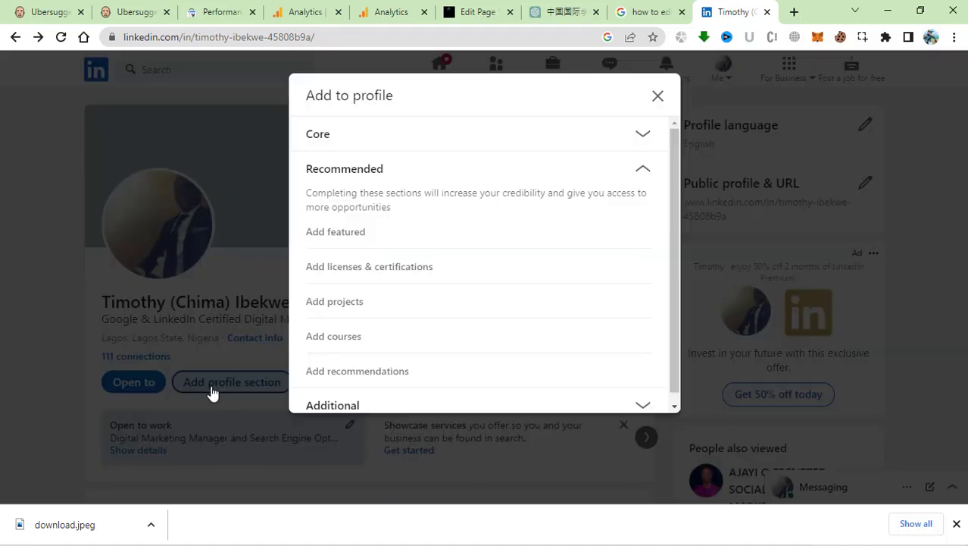
{"action": "left_click", "coordinate": [342, 270]}
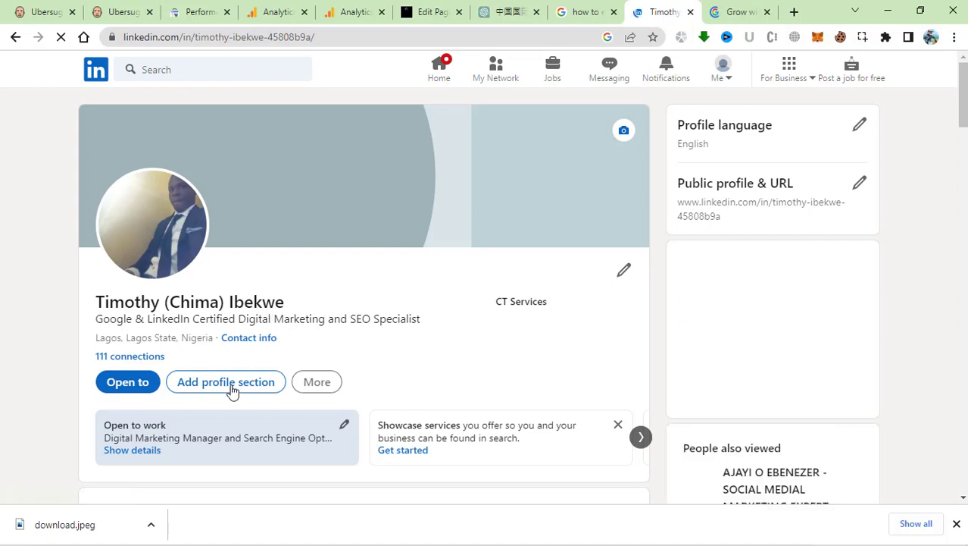
Step: Open a new license or certification entry from the profile's recommended sections and dismiss the downloads bar
{"action": "left_click", "coordinate": [233, 386]}
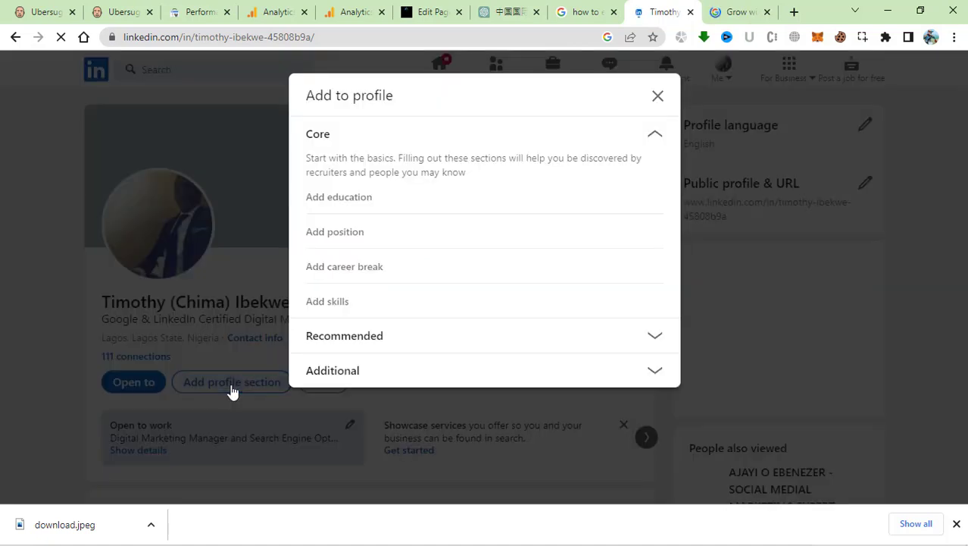
{"action": "left_click", "coordinate": [336, 339]}
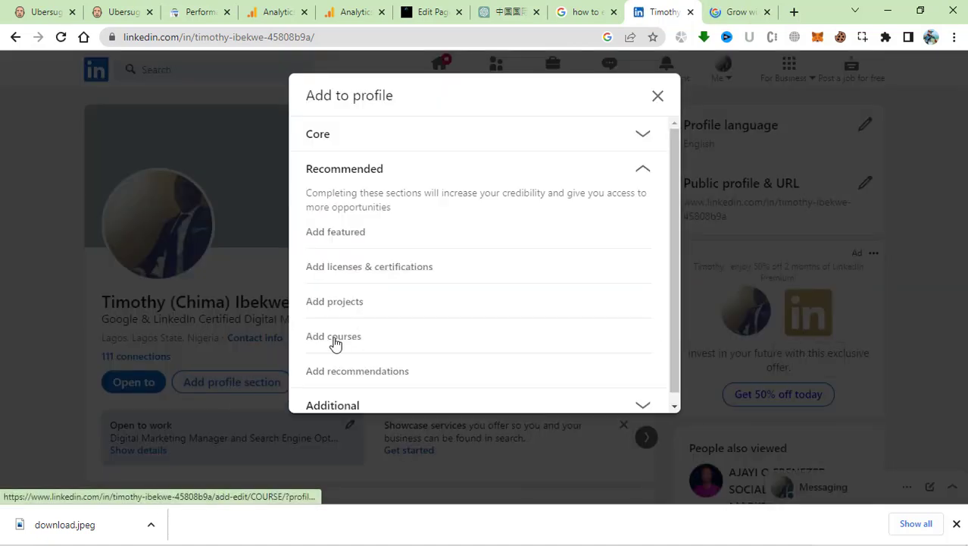
{"action": "left_click", "coordinate": [345, 274]}
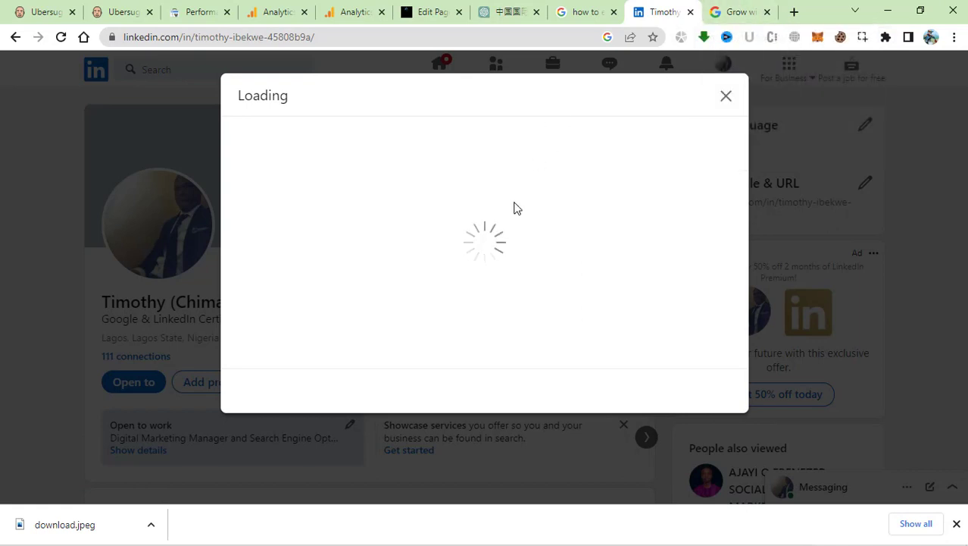
{"action": "left_click", "coordinate": [956, 524]}
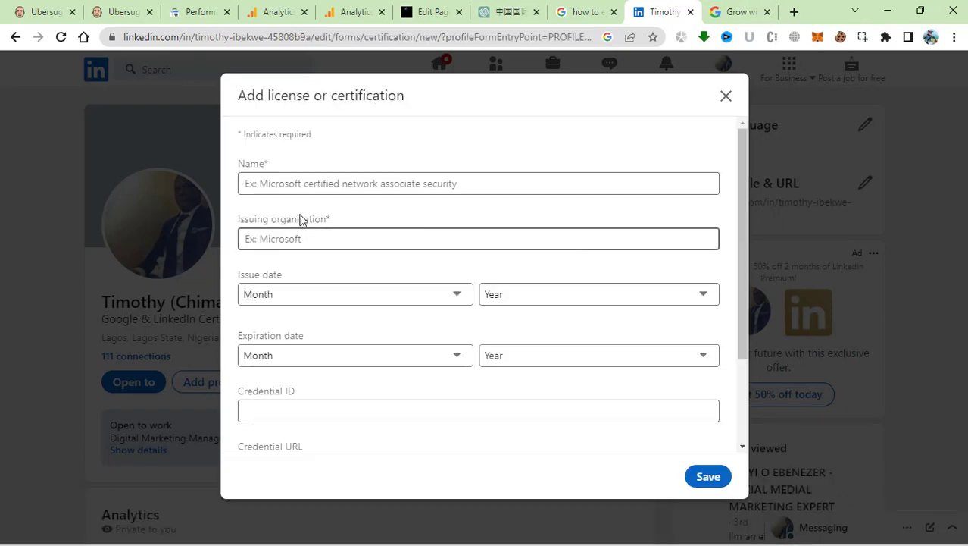
Step: Enter the certification name, choosing the suggested Google Ads Search Certification
{"action": "left_click", "coordinate": [277, 185]}
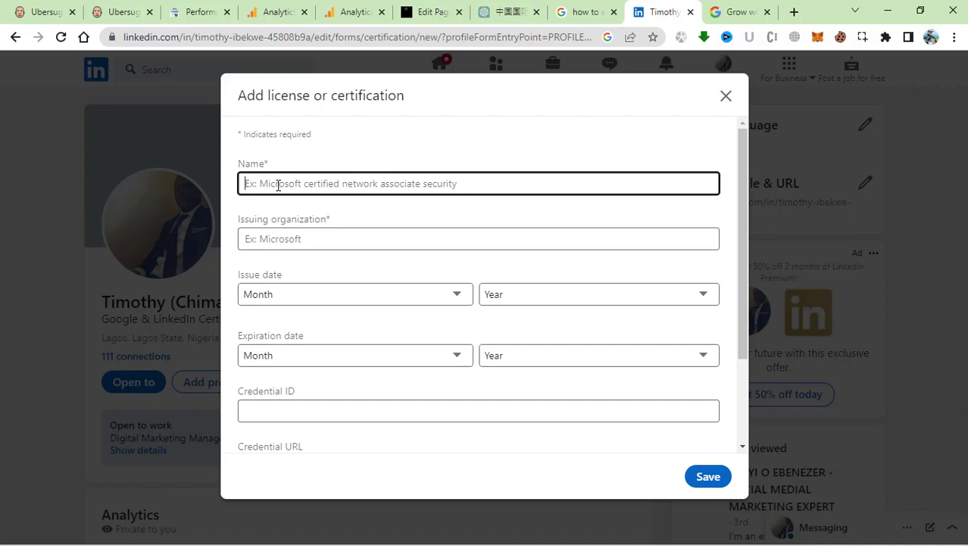
{"action": "type", "text": "G"}
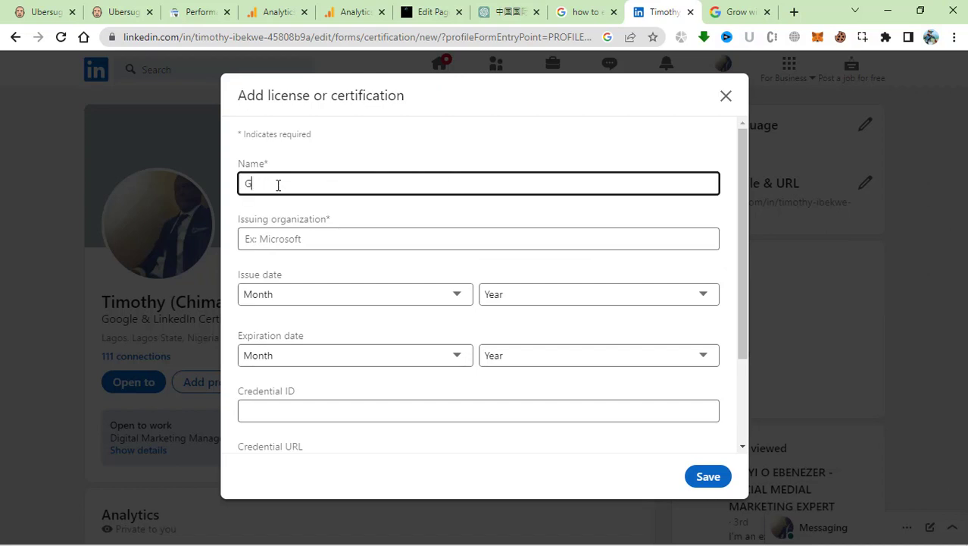
{"action": "type", "text": "oogle"}
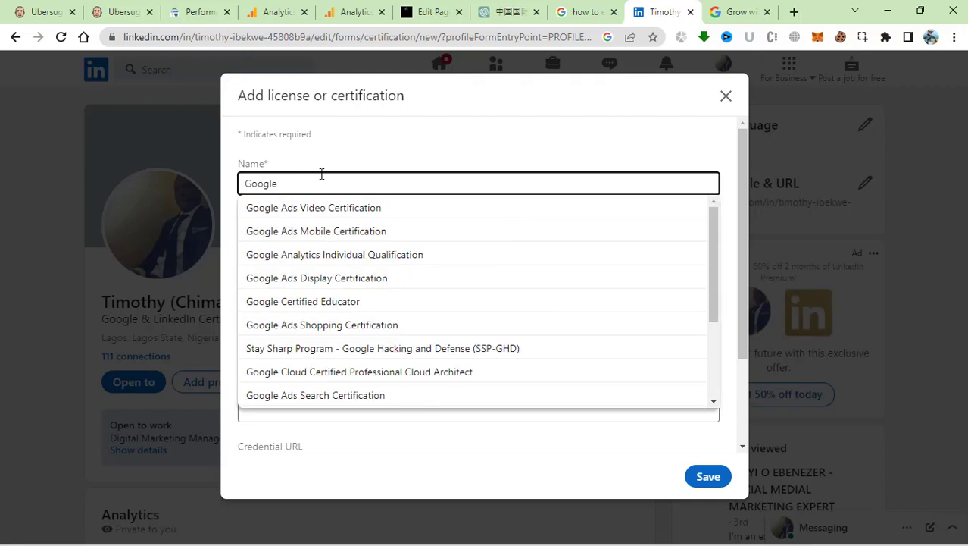
{"action": "type", "text": "saer"}
{"action": "key", "text": "BackSpace"}
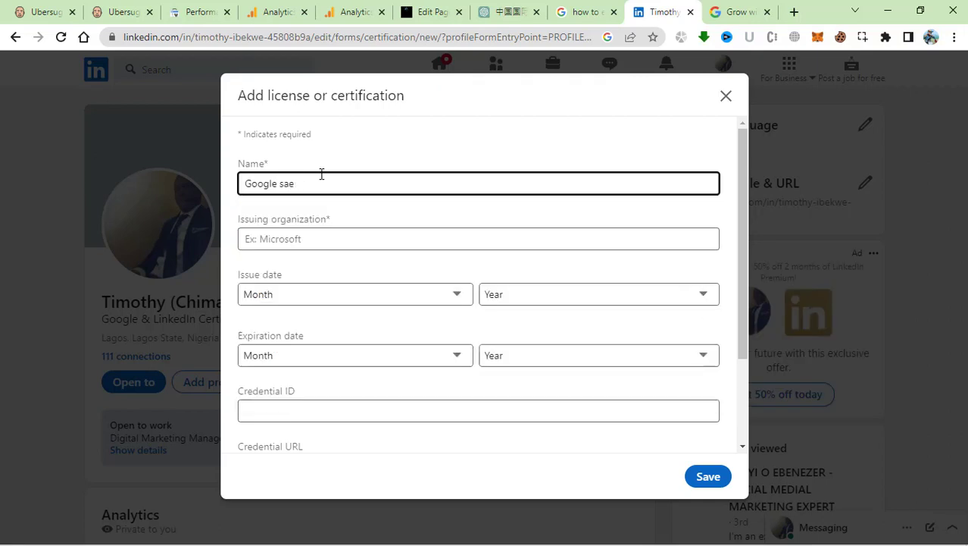
{"action": "type", "text": "earc"}
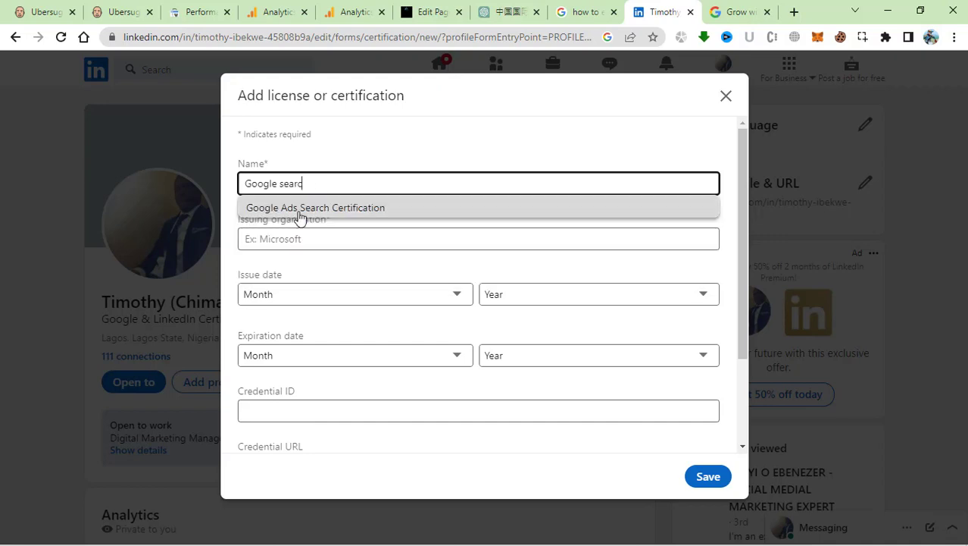
{"action": "left_click", "coordinate": [310, 206]}
Step: Set the issuing organization to the company Google and the issue date to July 2023
{"action": "left_click", "coordinate": [303, 232]}
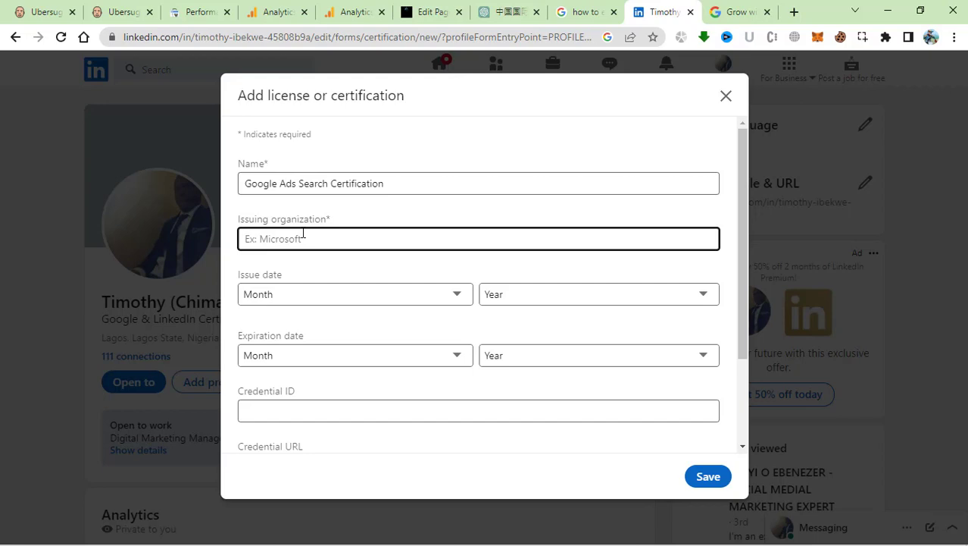
{"action": "type", "text": "Google"}
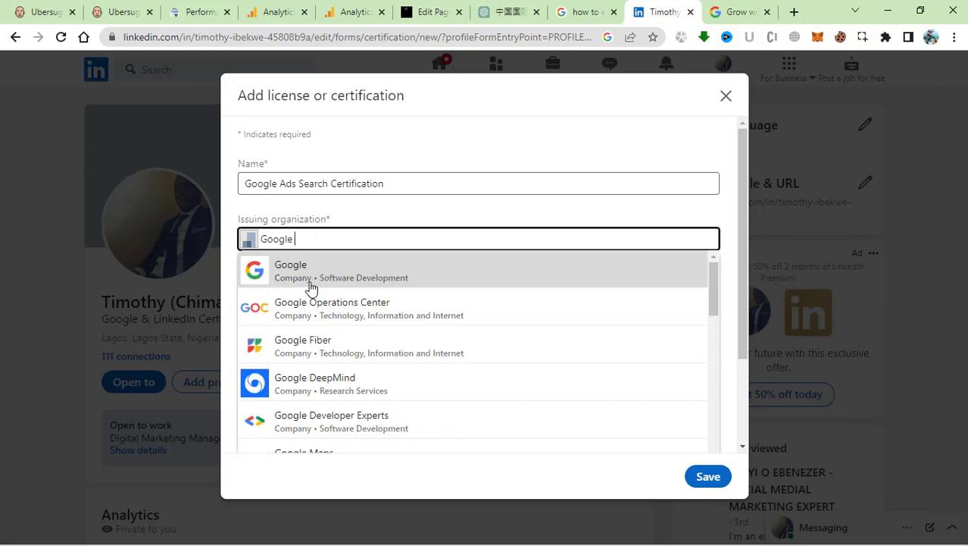
{"action": "left_click", "coordinate": [311, 286]}
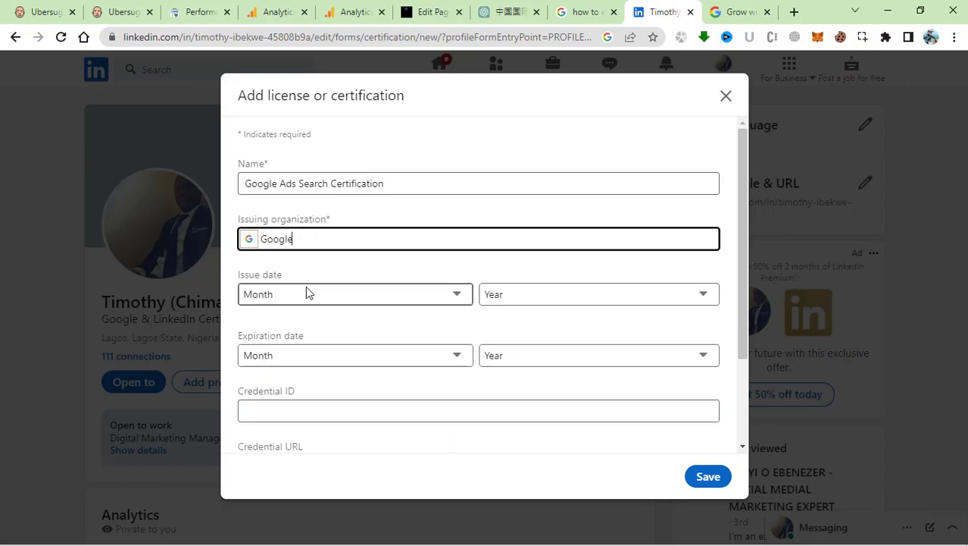
{"action": "left_click", "coordinate": [306, 293]}
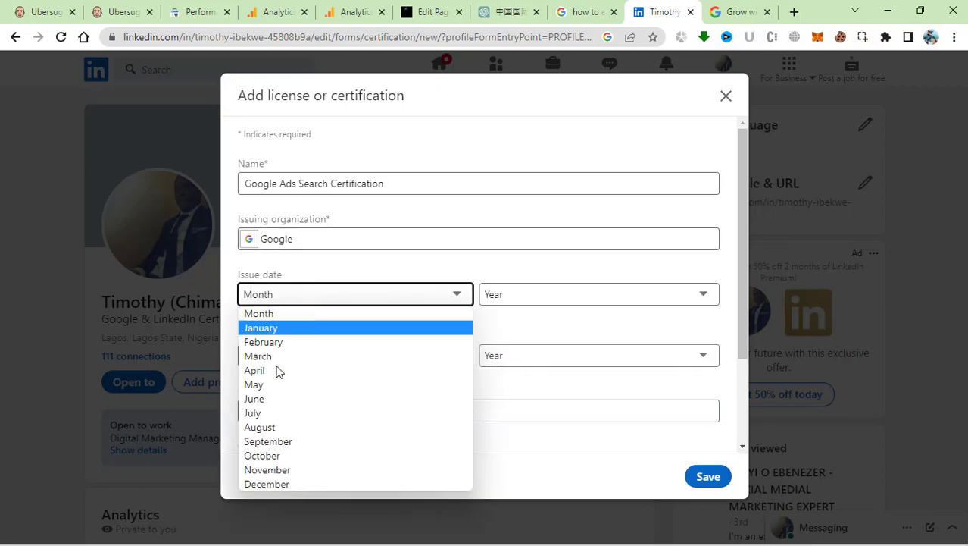
{"action": "left_click", "coordinate": [269, 416]}
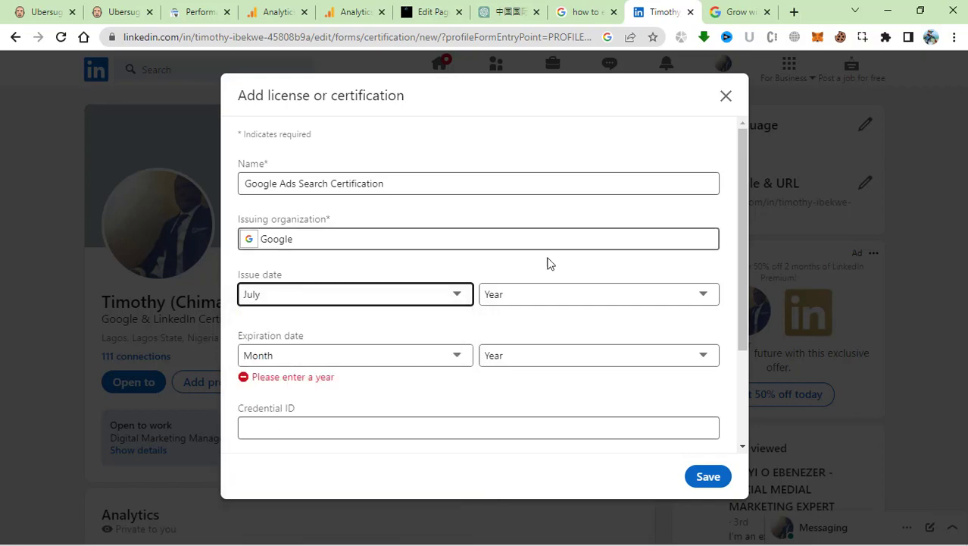
{"action": "left_click", "coordinate": [523, 301]}
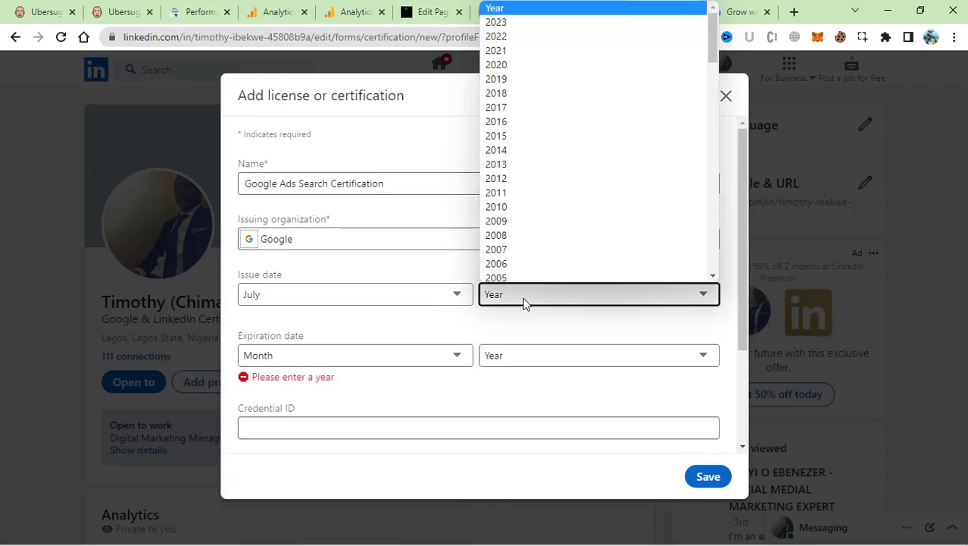
{"action": "left_click", "coordinate": [507, 28]}
Step: Switch to Google Skillshop and open the Google Ads Search Certification award from the account's own profile
{"action": "left_click", "coordinate": [314, 411]}
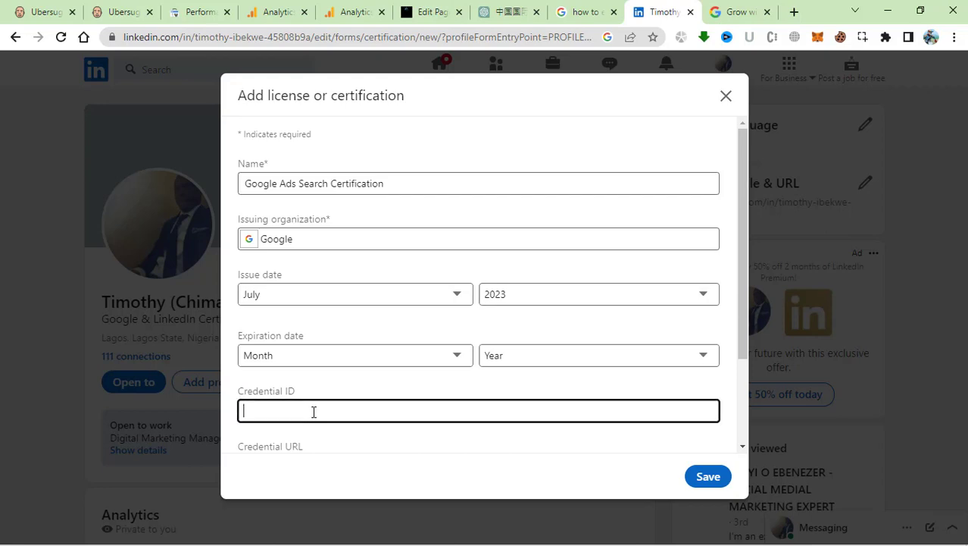
{"action": "left_click_drag", "start_coordinate": [743, 294], "coordinate": [742, 385]}
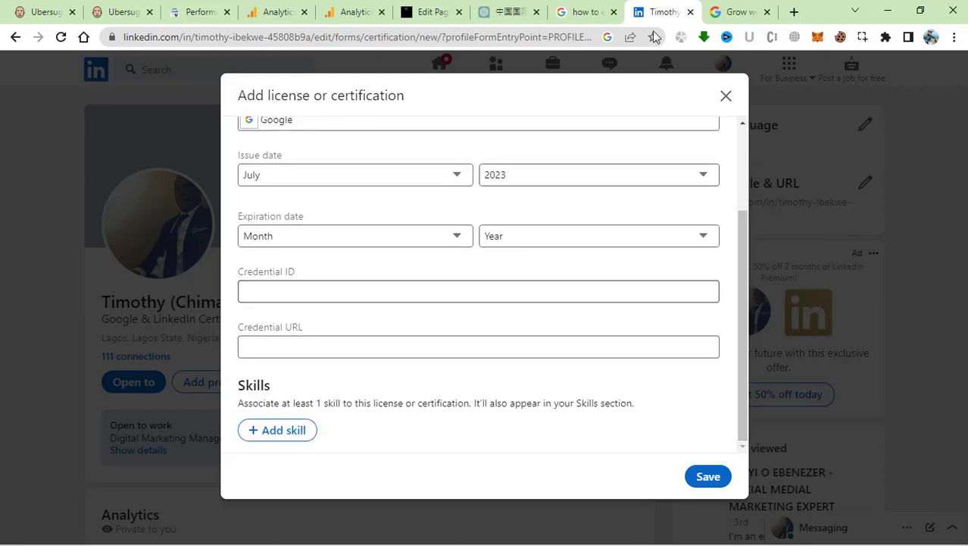
{"action": "left_click", "coordinate": [730, 10]}
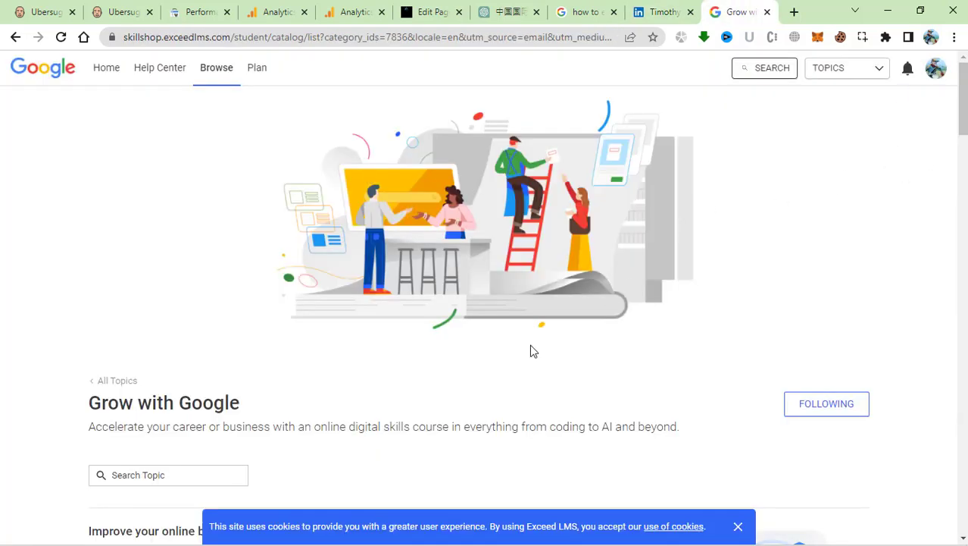
{"action": "left_click_drag", "start_coordinate": [965, 119], "coordinate": [964, 91]}
{"action": "left_click", "coordinate": [937, 70]}
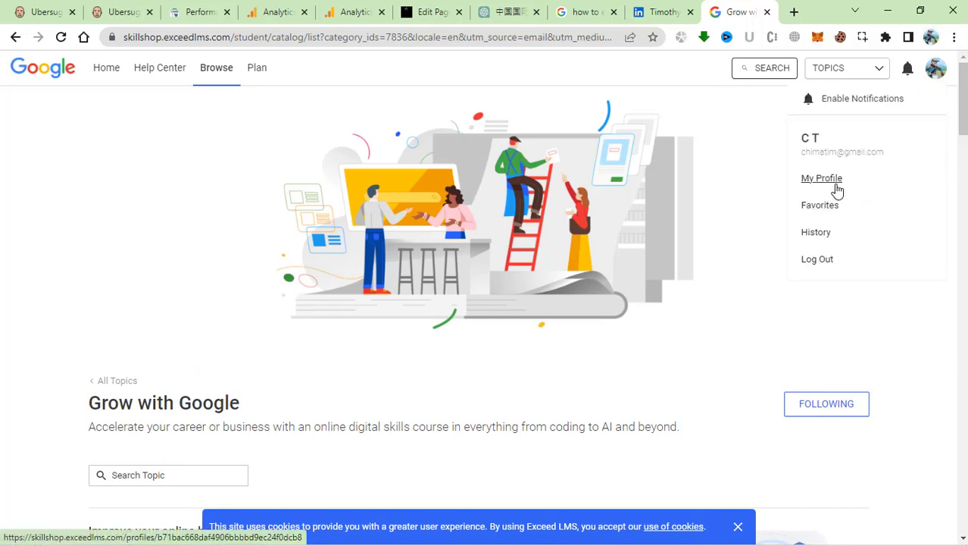
{"action": "left_click", "coordinate": [833, 182]}
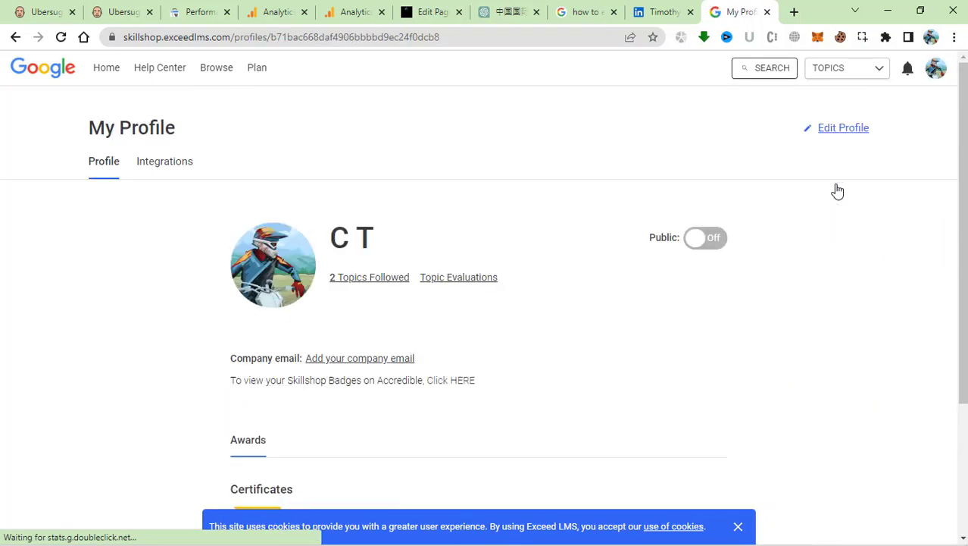
{"action": "left_click_drag", "start_coordinate": [961, 160], "coordinate": [965, 256]}
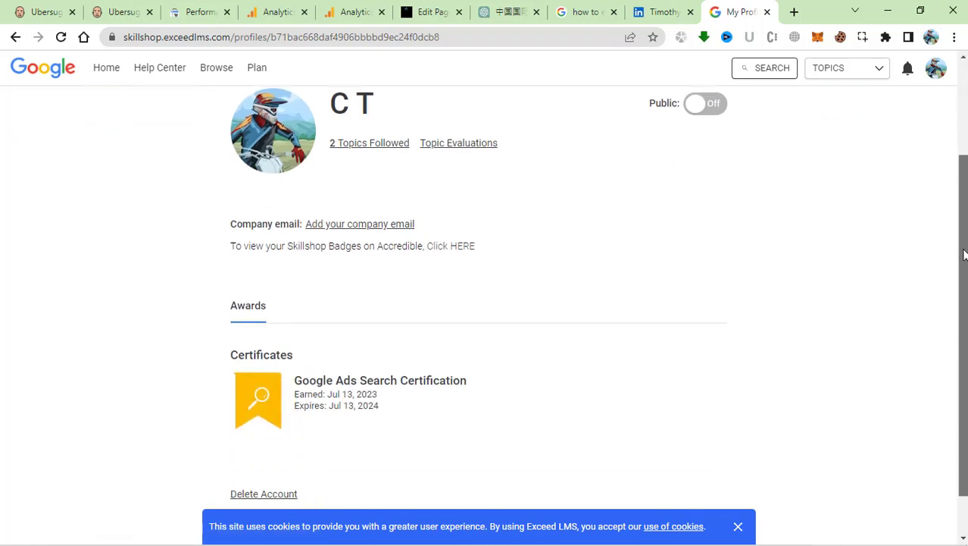
{"action": "left_click", "coordinate": [358, 382]}
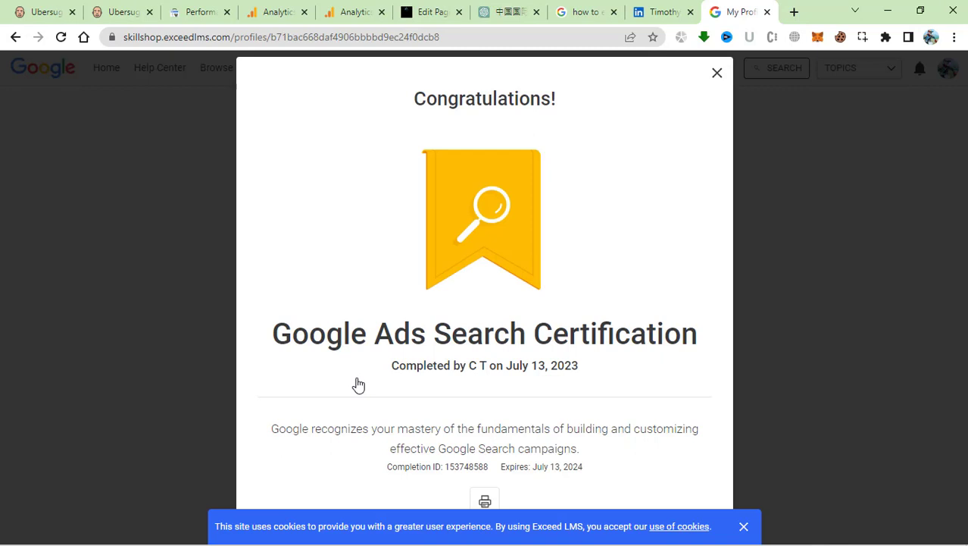
Step: Copy the Skillshop certificate page's web address into the Credential URL of the LinkedIn certification form
{"action": "left_click", "coordinate": [354, 42]}
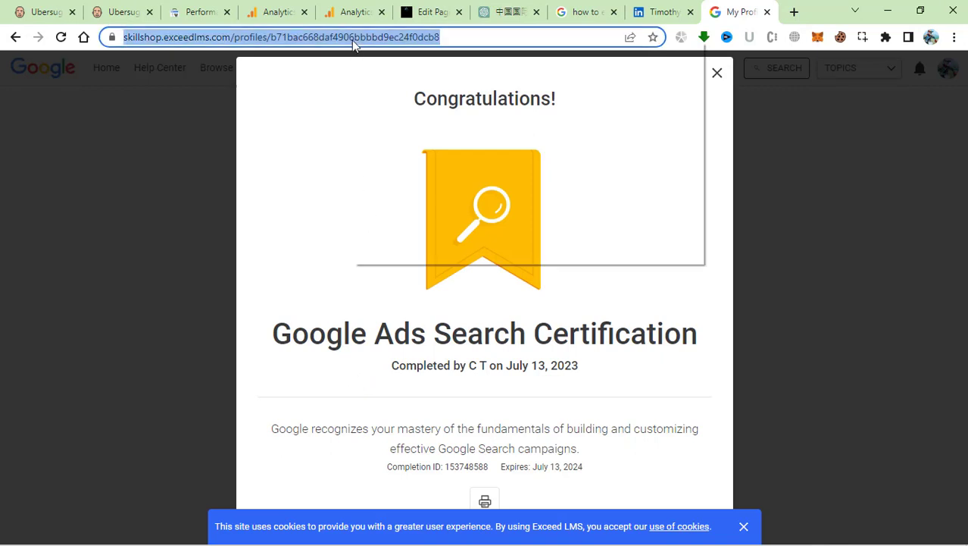
{"action": "left_click", "coordinate": [395, 145]}
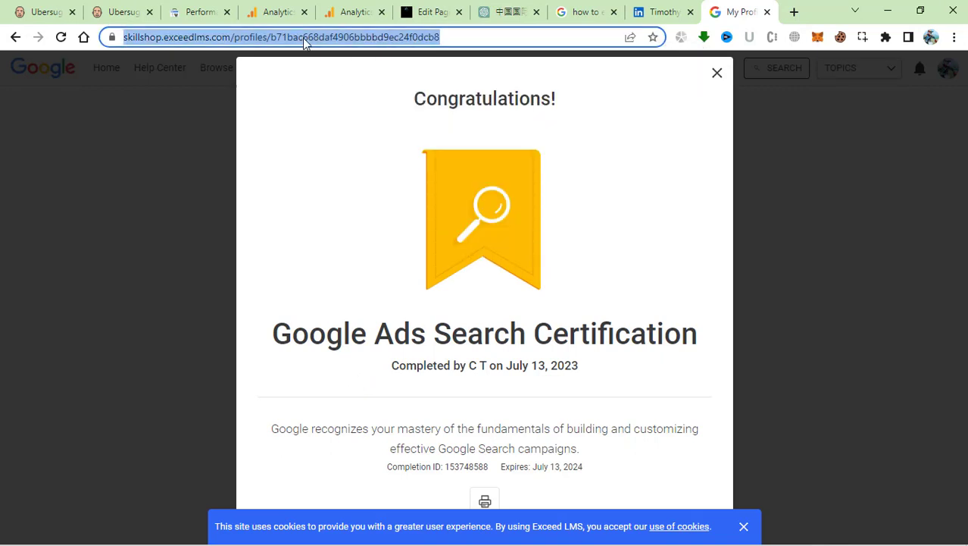
{"action": "left_click", "coordinate": [649, 12]}
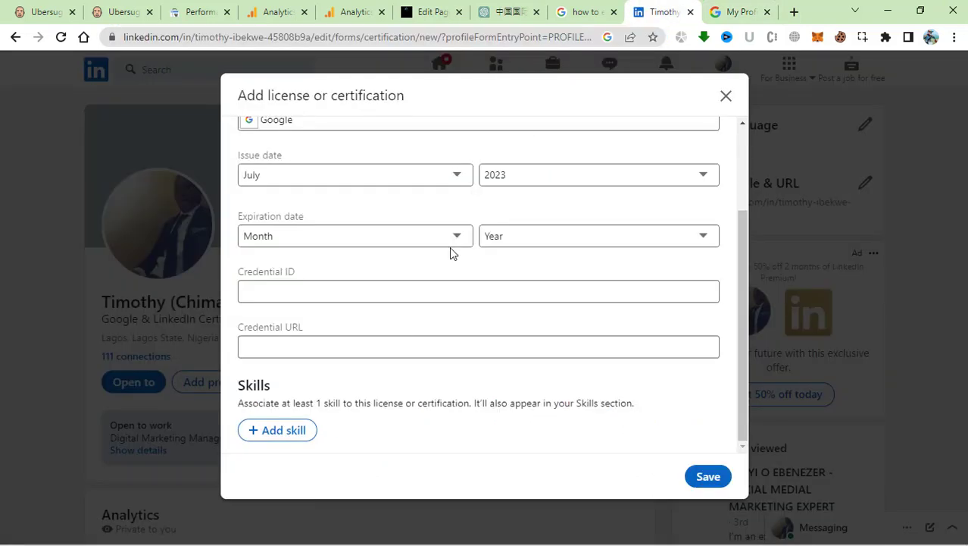
{"action": "left_click", "coordinate": [295, 345]}
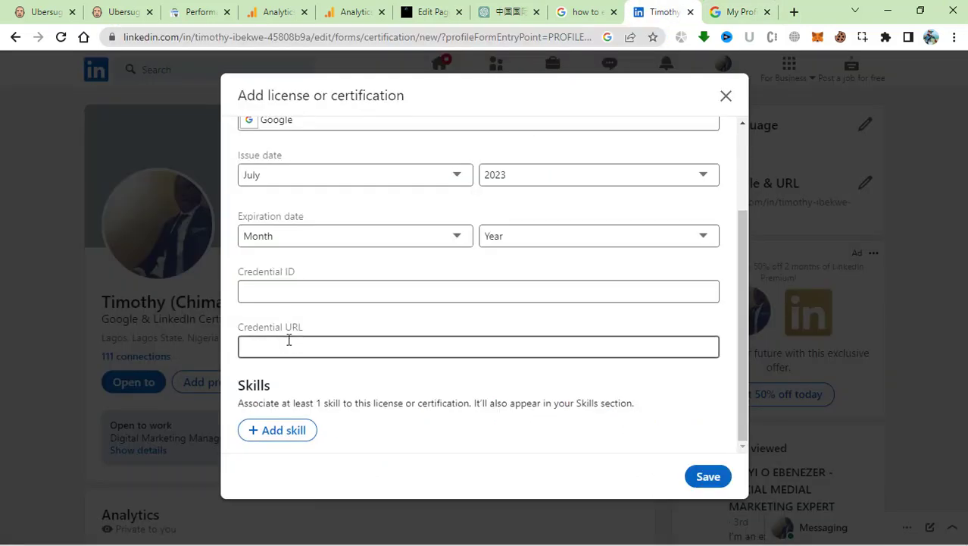
{"action": "left_click", "coordinate": [289, 340]}
{"action": "key", "text": "ctrl+v"}
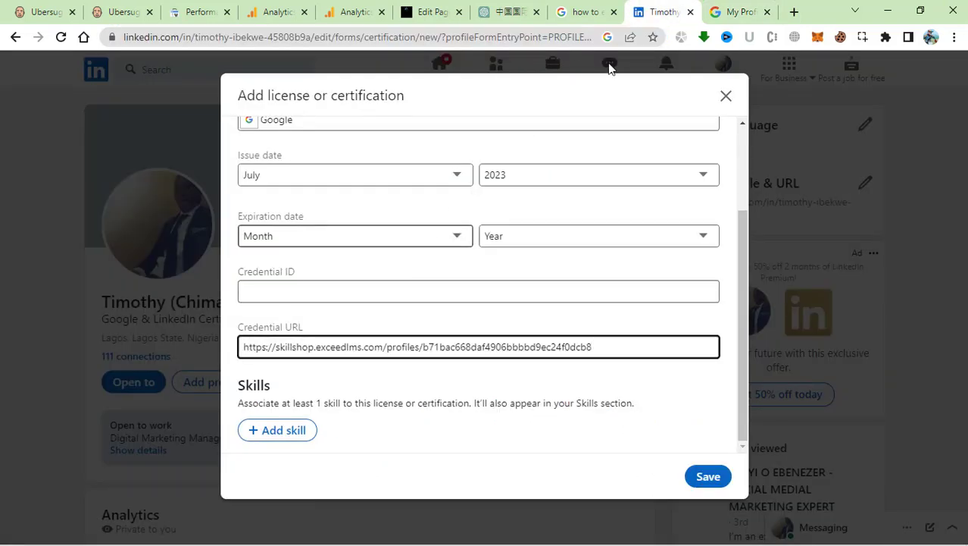
Step: Copy the completion ID from the Skillshop certificate page into the Credential ID of the LinkedIn certification form
{"action": "left_click", "coordinate": [751, 12]}
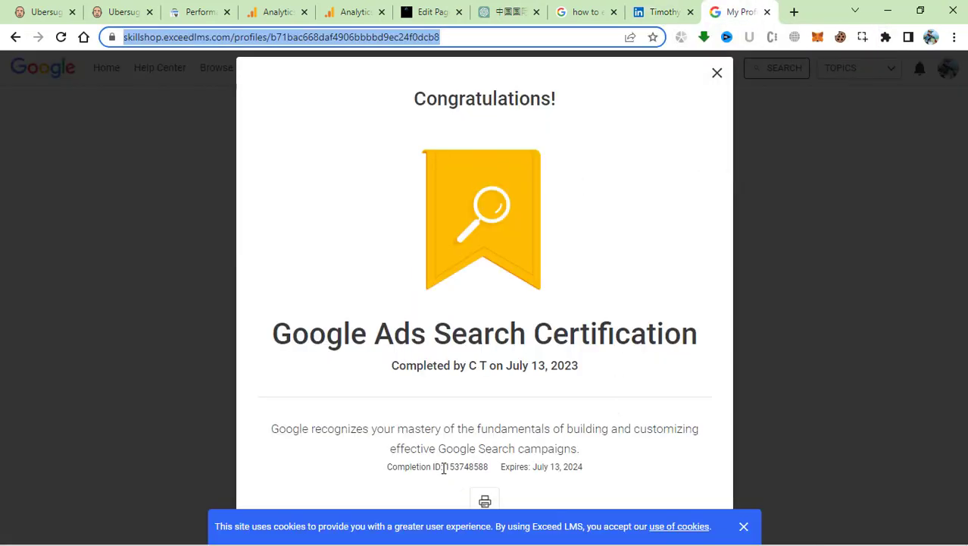
{"action": "left_click_drag", "start_coordinate": [447, 467], "coordinate": [488, 465]}
{"action": "right_click", "coordinate": [489, 464]}
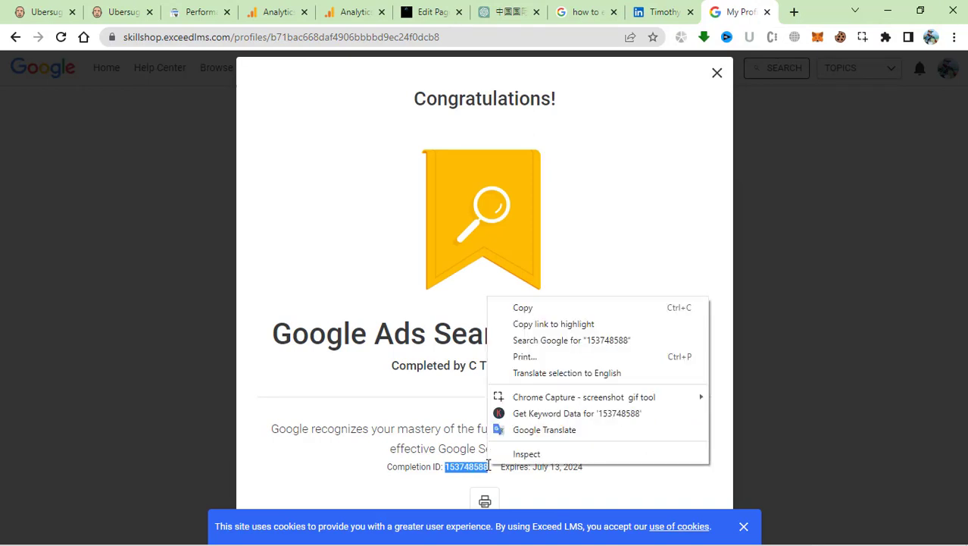
{"action": "left_click", "coordinate": [521, 308]}
{"action": "left_click", "coordinate": [659, 11]}
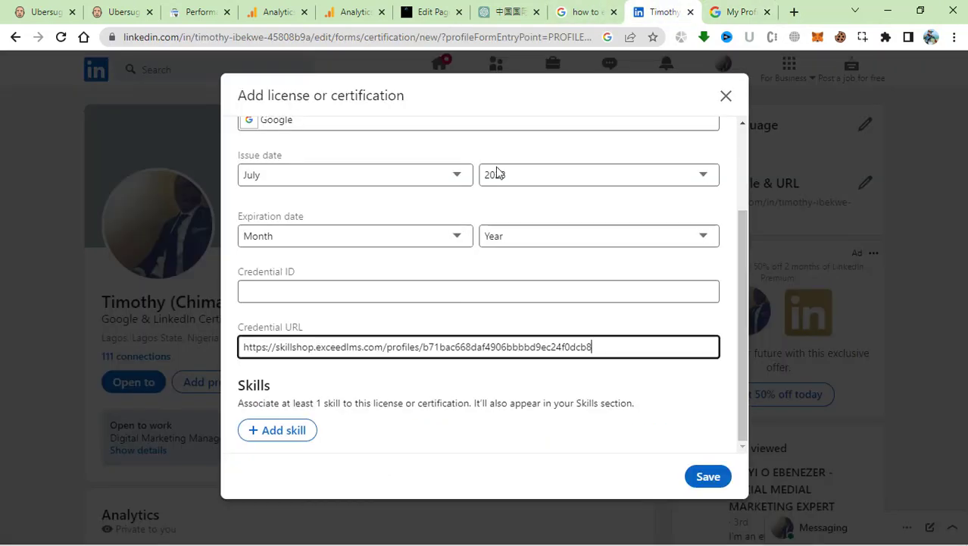
{"action": "left_click", "coordinate": [316, 296]}
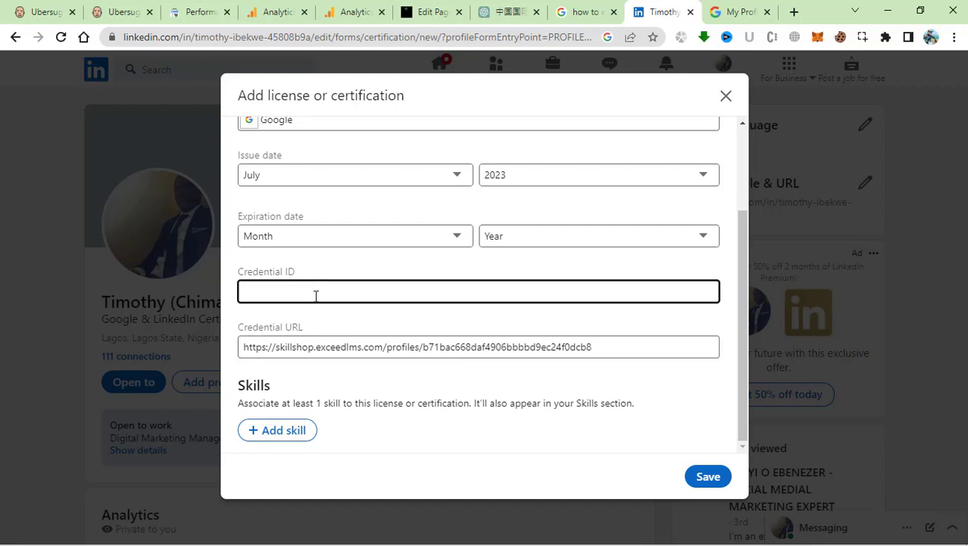
{"action": "key", "text": "ctrl+v"}
Step: Associate the existing skill Google Ads with the certification and save the entry to the profile
{"action": "left_click", "coordinate": [266, 438]}
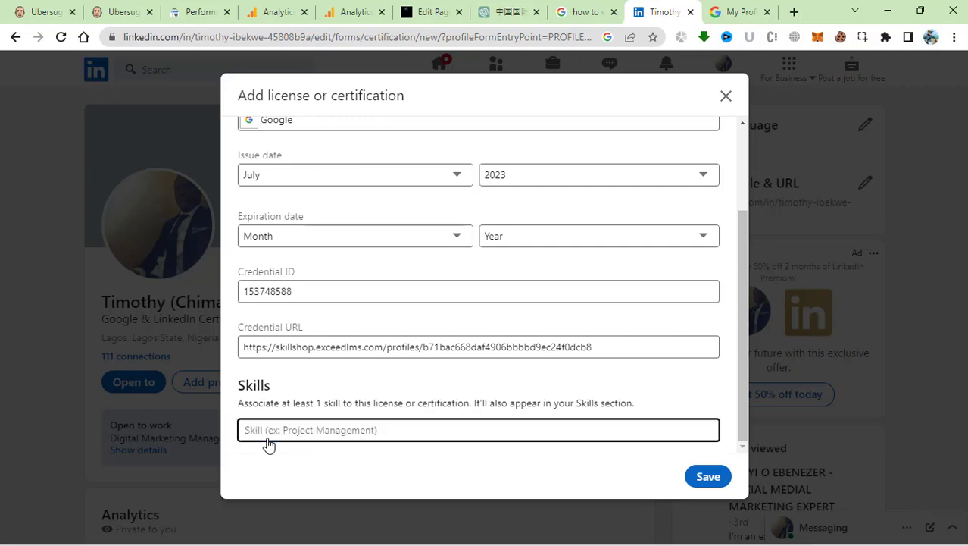
{"action": "type", "text": "Ads"}
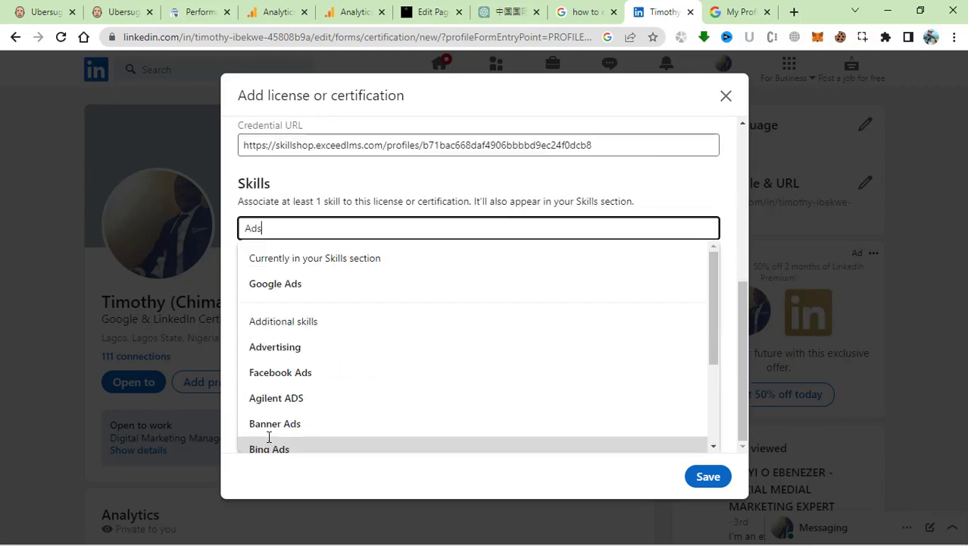
{"action": "left_click", "coordinate": [305, 288]}
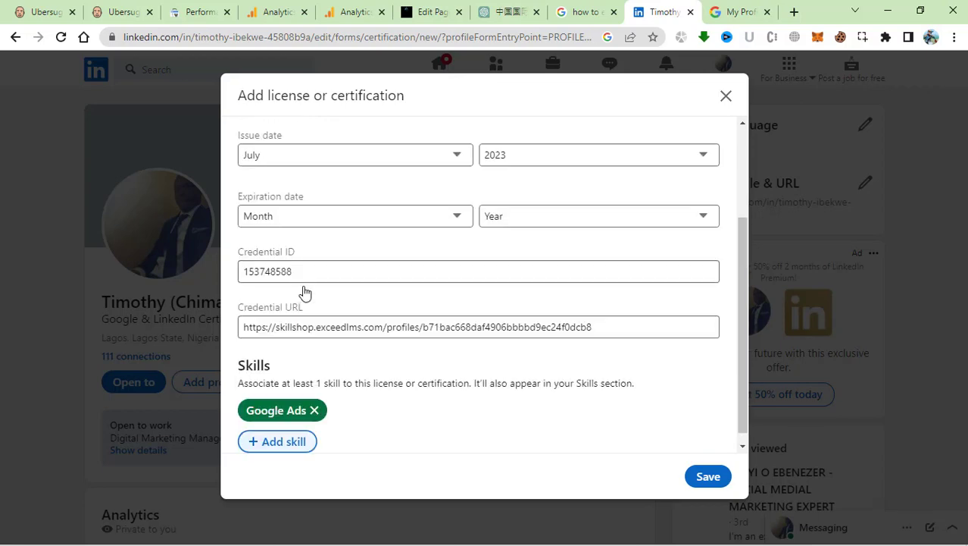
{"action": "left_click", "coordinate": [707, 477]}
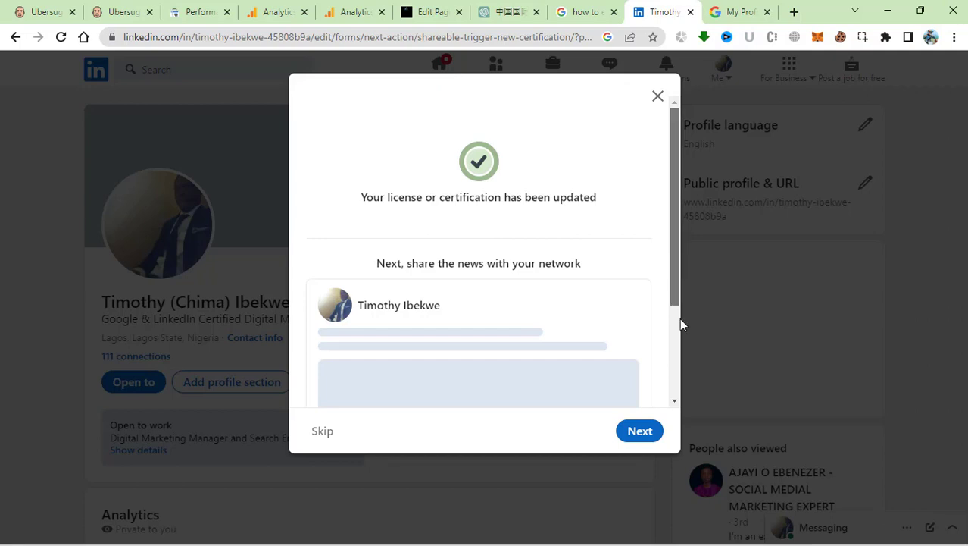
Step: Share the certification with the network by publishing the prepared post with its suggested text and picture
{"action": "scroll", "coordinate": [679, 322], "scroll_direction": "down", "scroll_amount": 2}
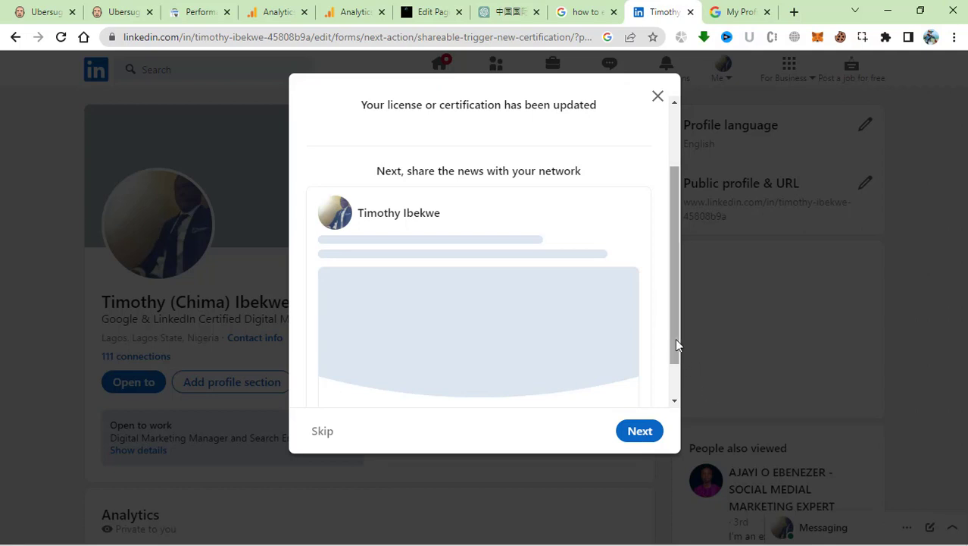
{"action": "left_click", "coordinate": [640, 432]}
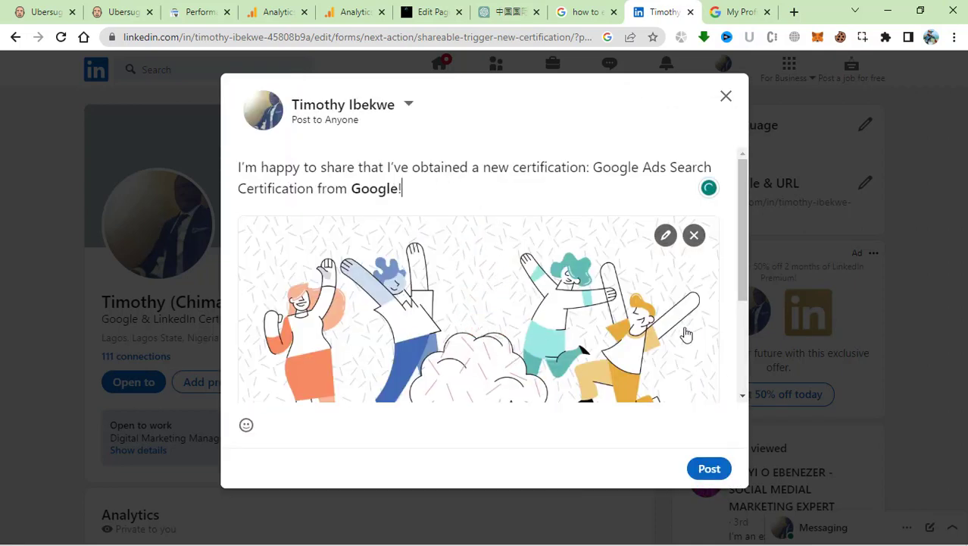
{"action": "left_click", "coordinate": [705, 468]}
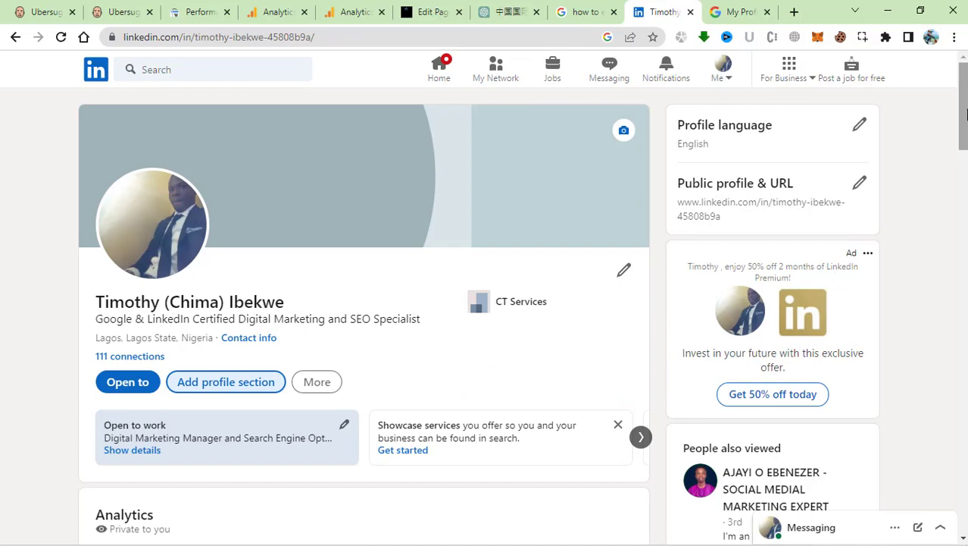
Step: Start another certification entry from the profile's Licenses & certifications section
{"action": "scroll", "coordinate": [965, 114], "scroll_direction": "down", "scroll_amount": 3}
{"action": "scroll", "coordinate": [964, 113], "scroll_direction": "up", "scroll_amount": 3}
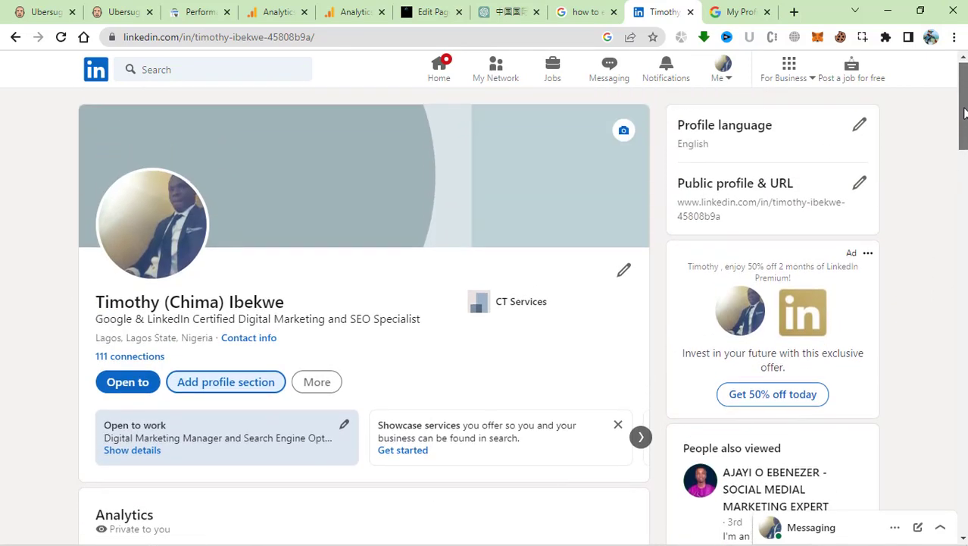
{"action": "scroll", "coordinate": [666, 72], "scroll_direction": "down", "scroll_amount": 1}
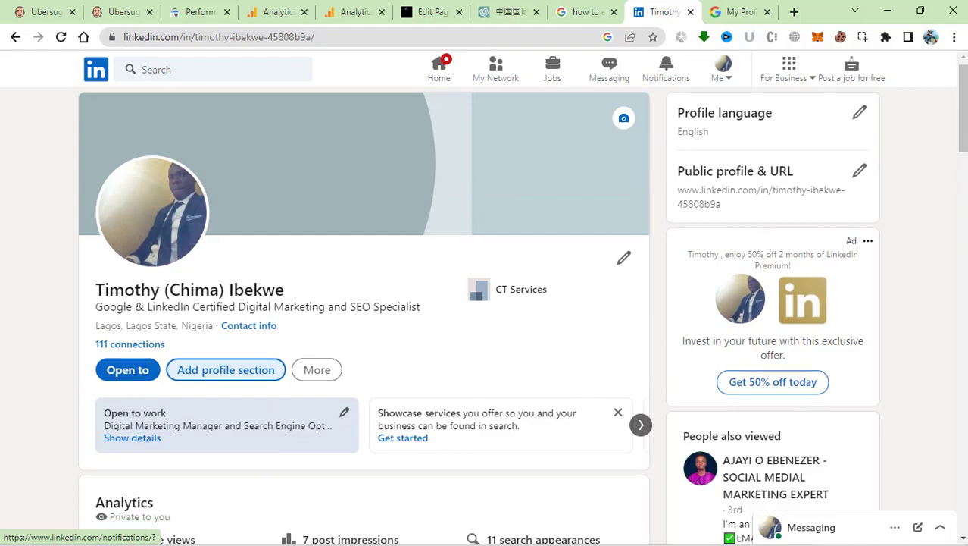
{"action": "scroll", "coordinate": [666, 72], "scroll_direction": "down", "scroll_amount": 20}
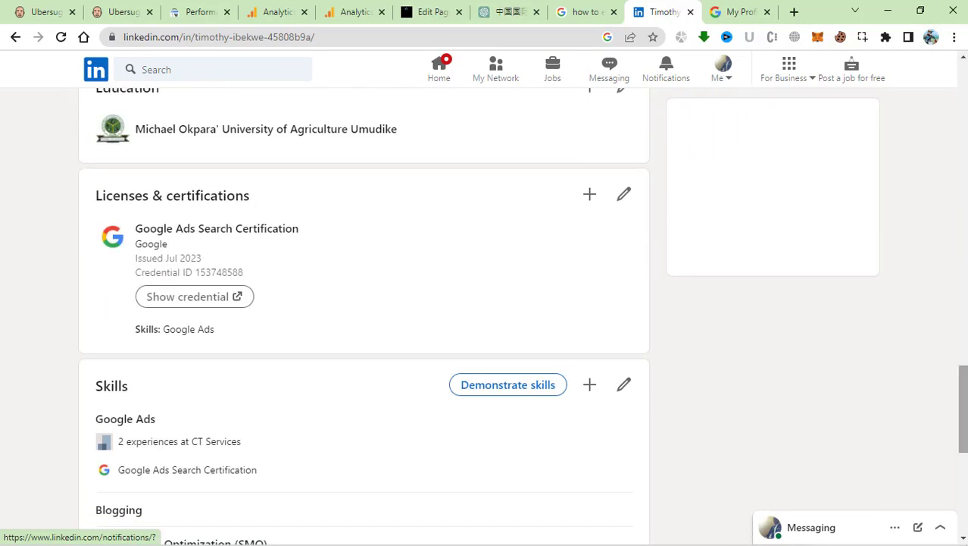
{"action": "scroll", "coordinate": [951, 335], "scroll_direction": "down", "scroll_amount": 5}
{"action": "scroll", "coordinate": [951, 335], "scroll_direction": "up", "scroll_amount": 6}
{"action": "scroll", "coordinate": [951, 336], "scroll_direction": "down", "scroll_amount": 5}
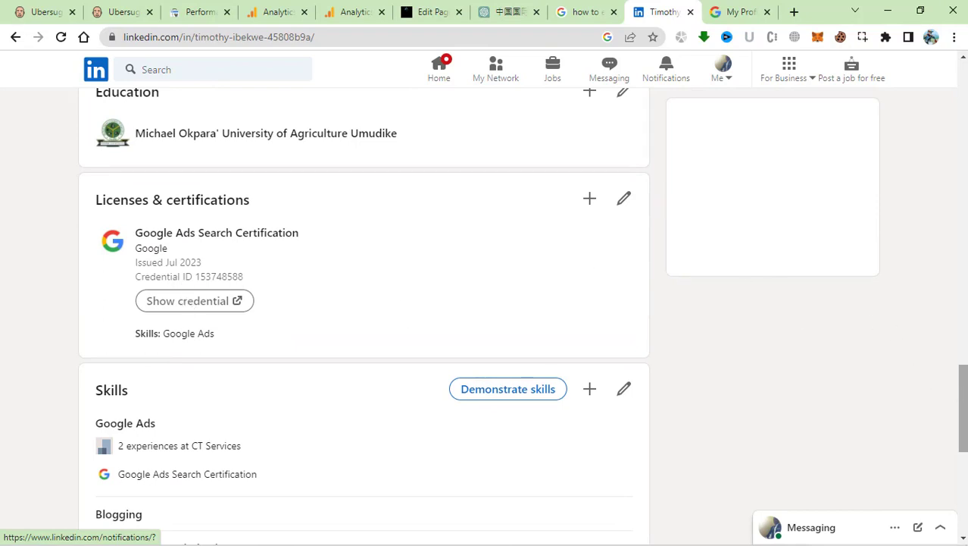
{"action": "left_click", "coordinate": [589, 202]}
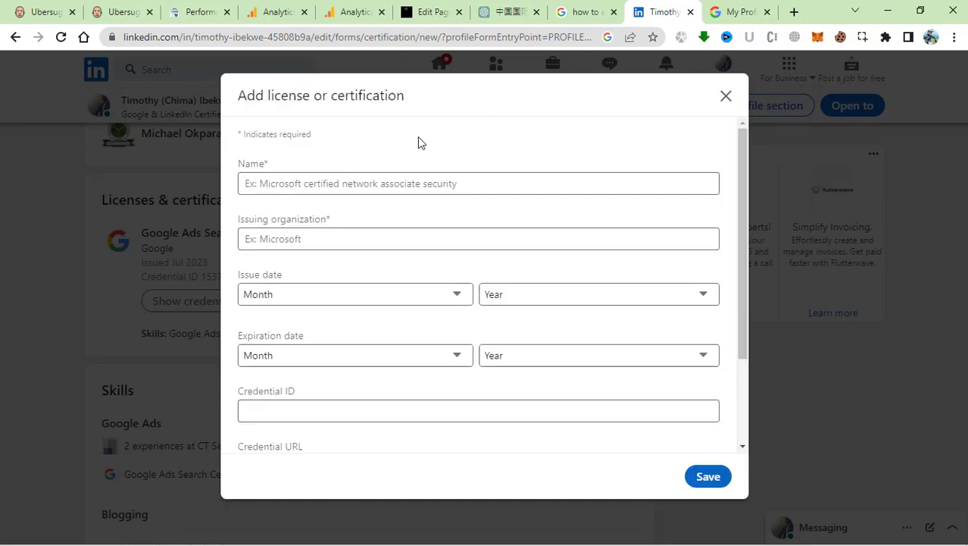
{"action": "left_click", "coordinate": [310, 185]}
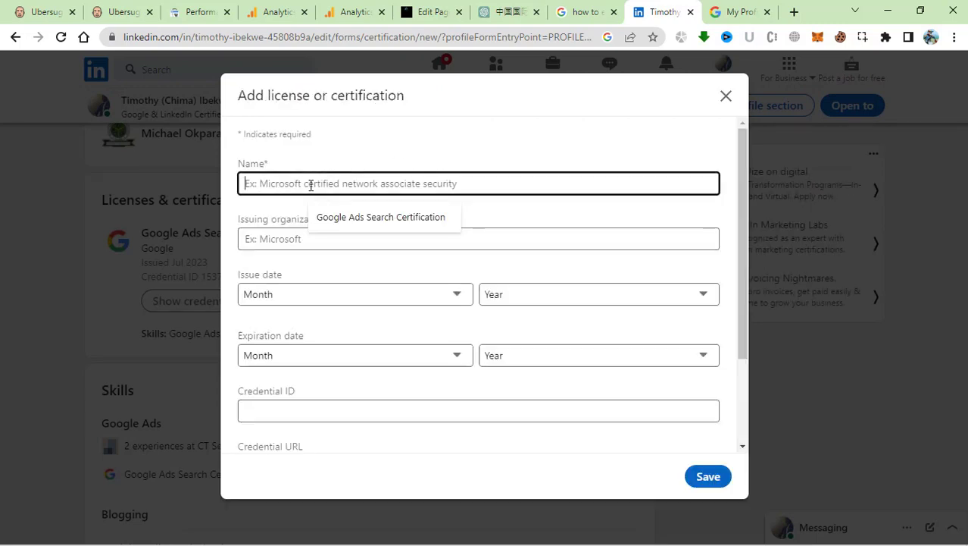
{"action": "type", "text": "L"}
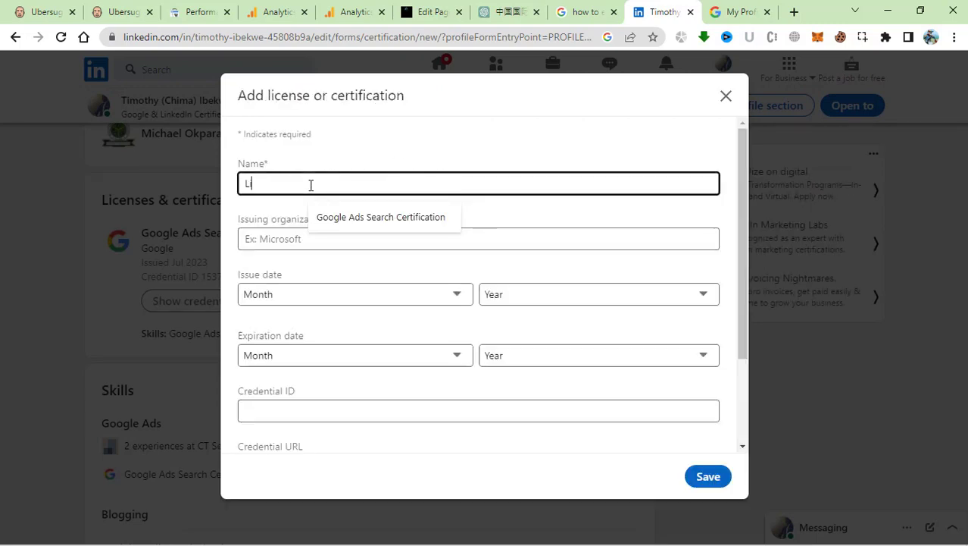
{"action": "type", "text": "inke"}
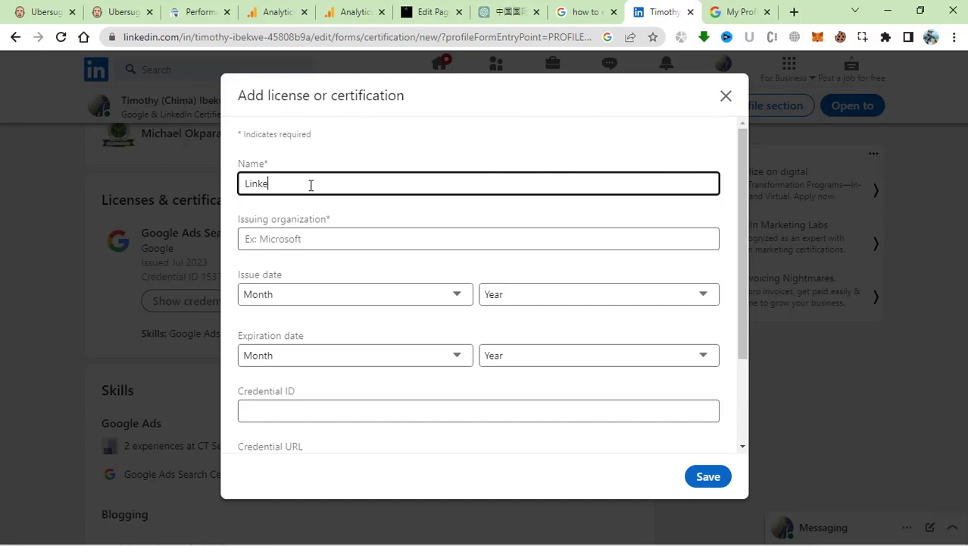
{"action": "type", "text": "d"}
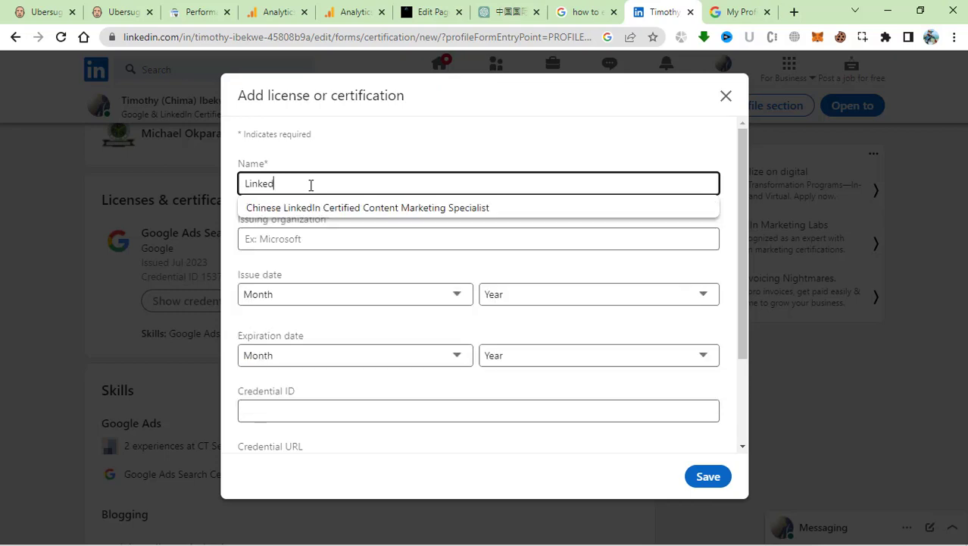
{"action": "key", "text": "BackSpace"}
{"action": "key", "text": "BackSpace"}
{"action": "key", "text": "BackSpace"}
{"action": "key", "text": "BackSpace"}
{"action": "key", "text": "BackSpace"}
{"action": "key", "text": "BackSpace"}
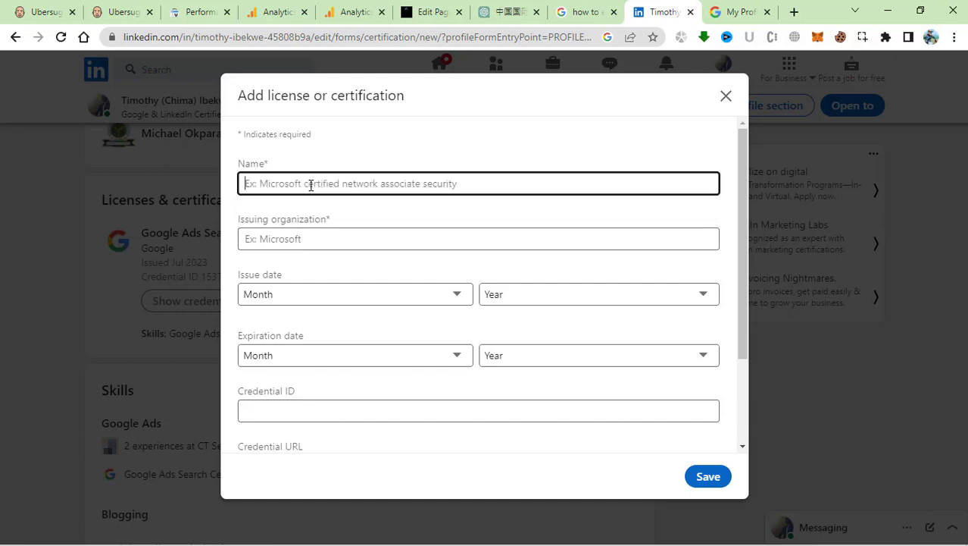
{"action": "type", "text": "Se"}
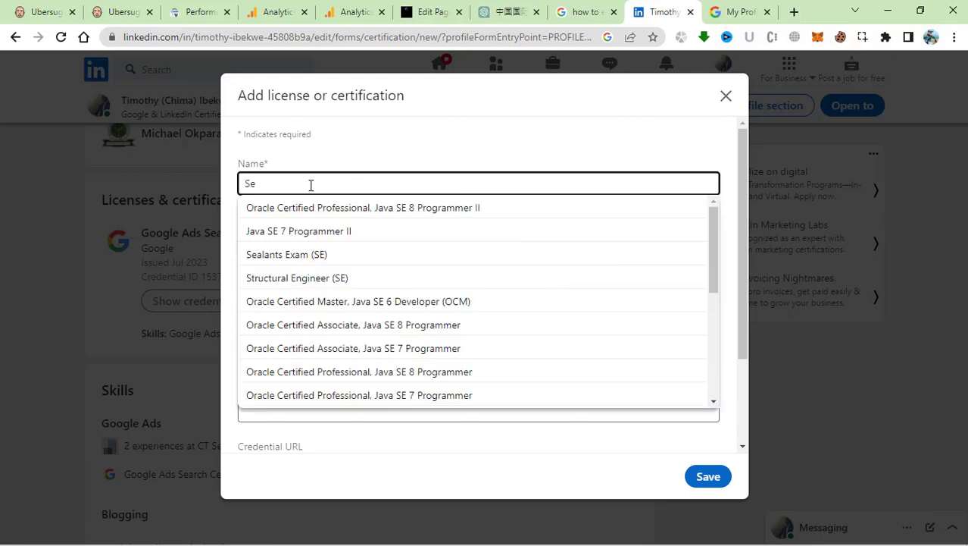
{"action": "key", "text": "BackSpace"}
{"action": "type", "text": "EO"}
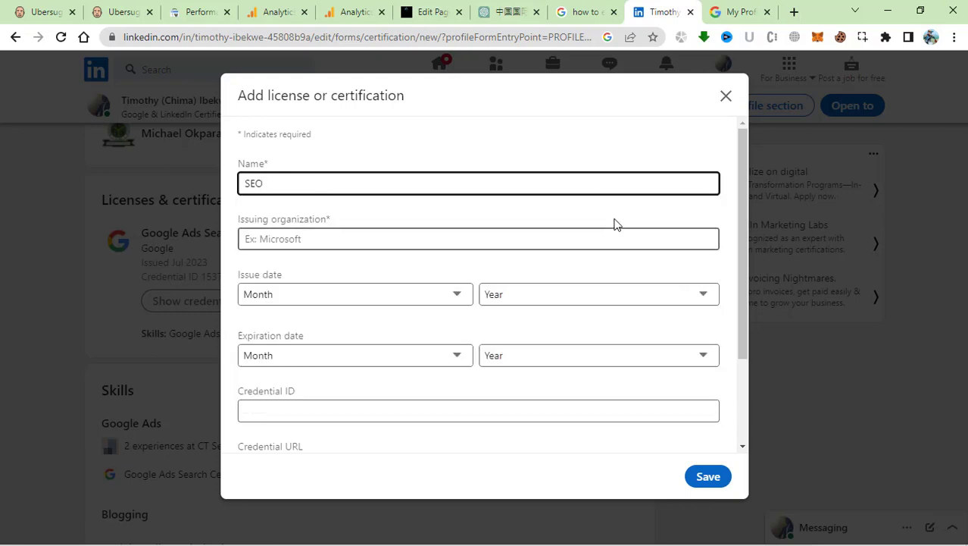
{"action": "left_click_drag", "start_coordinate": [739, 195], "coordinate": [753, 356]}
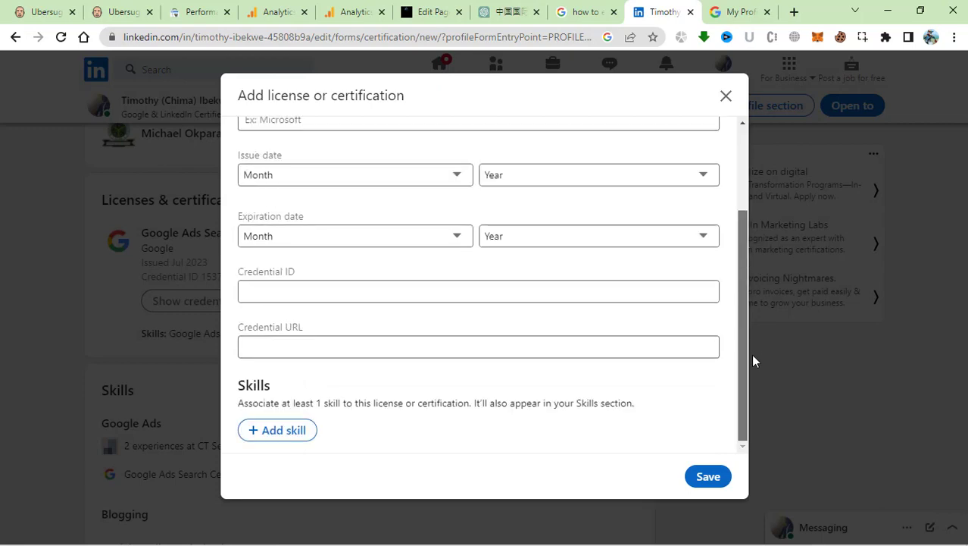
{"action": "left_click", "coordinate": [742, 194]}
{"action": "left_click", "coordinate": [286, 184]}
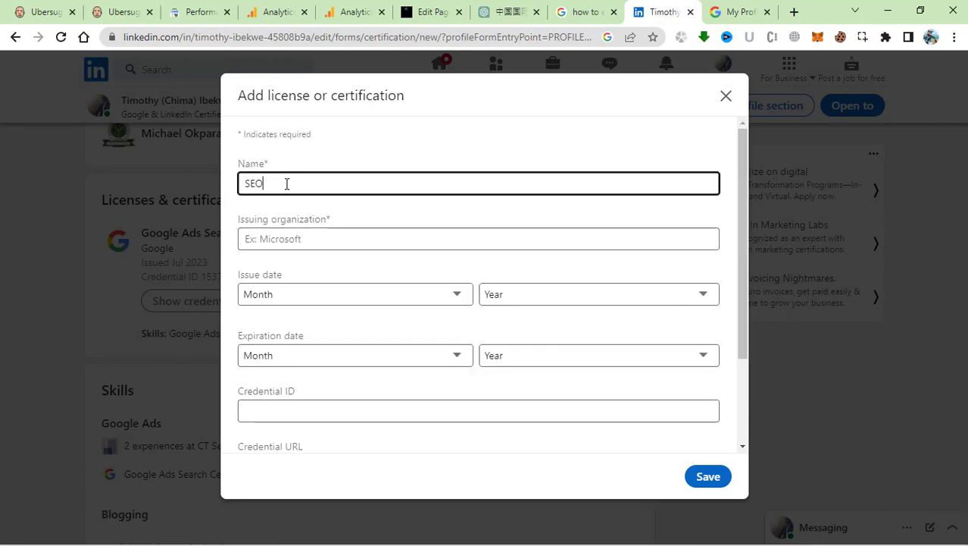
{"action": "key", "text": "BackSpace"}
{"action": "key", "text": "BackSpace"}
{"action": "key", "text": "BackSpace"}
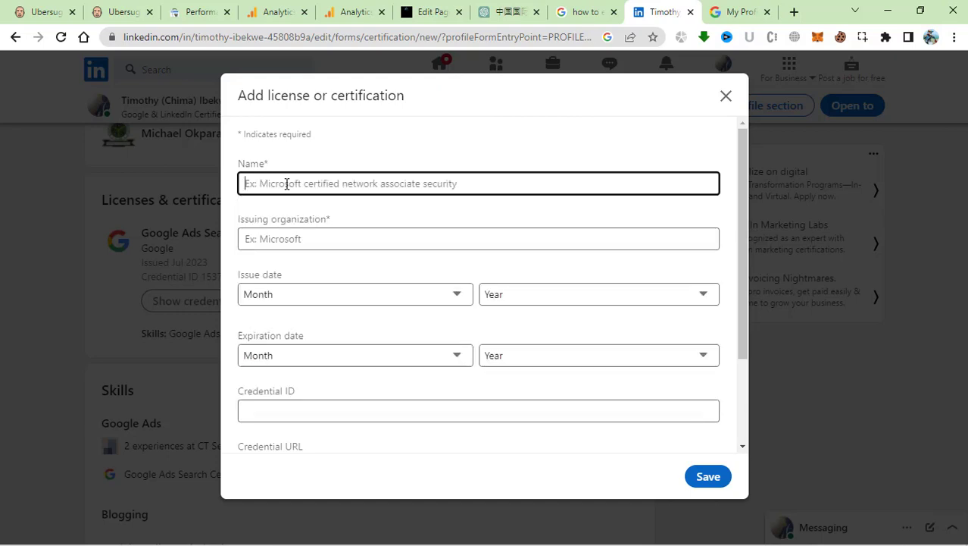
Step: Search certification names for "Linked" and choose the suggested Chinese LinkedIn Certified Content Marketing Specialist
{"action": "type", "text": "Lin"}
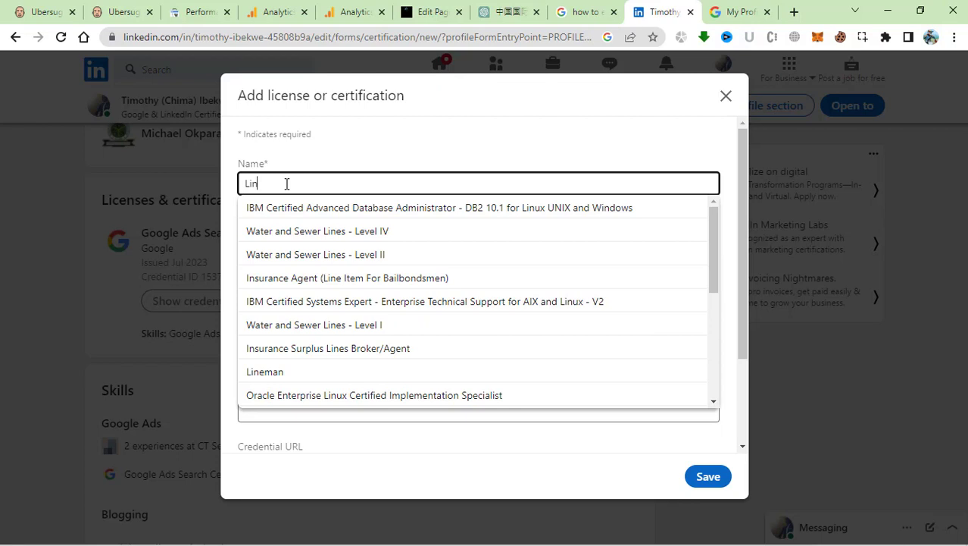
{"action": "type", "text": "ked"}
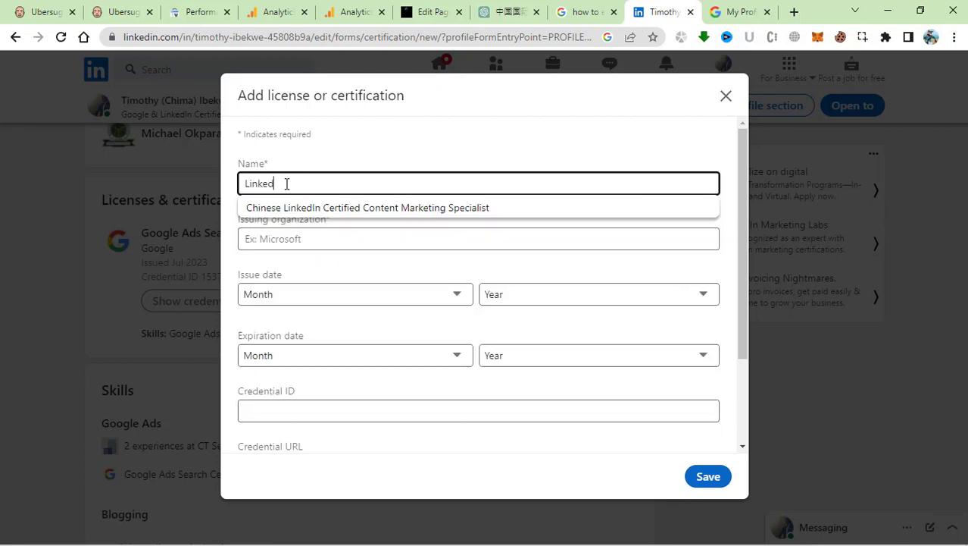
{"action": "left_click", "coordinate": [293, 205]}
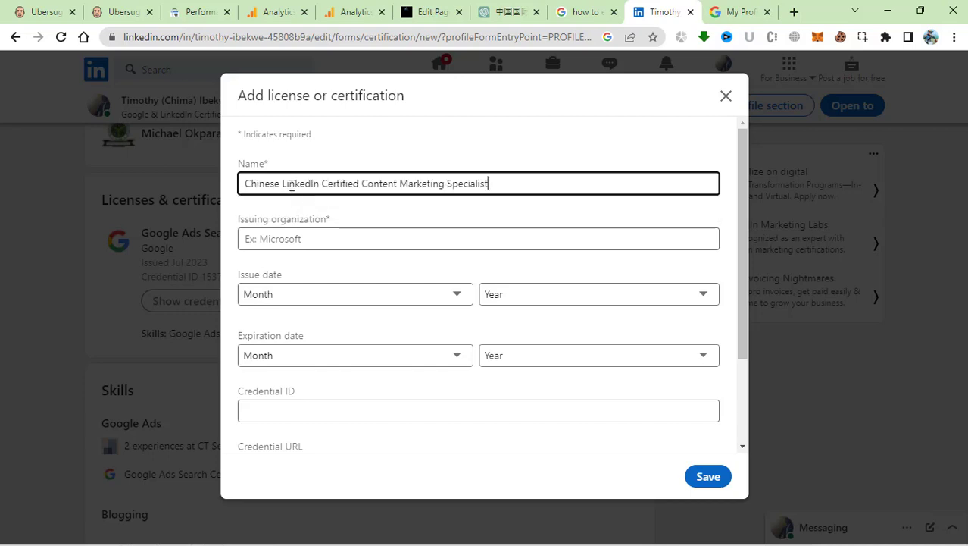
Step: Set the issuing organization of the new certification to the company LinkedIn
{"action": "left_click", "coordinate": [273, 232]}
{"action": "type", "text": "Lin"}
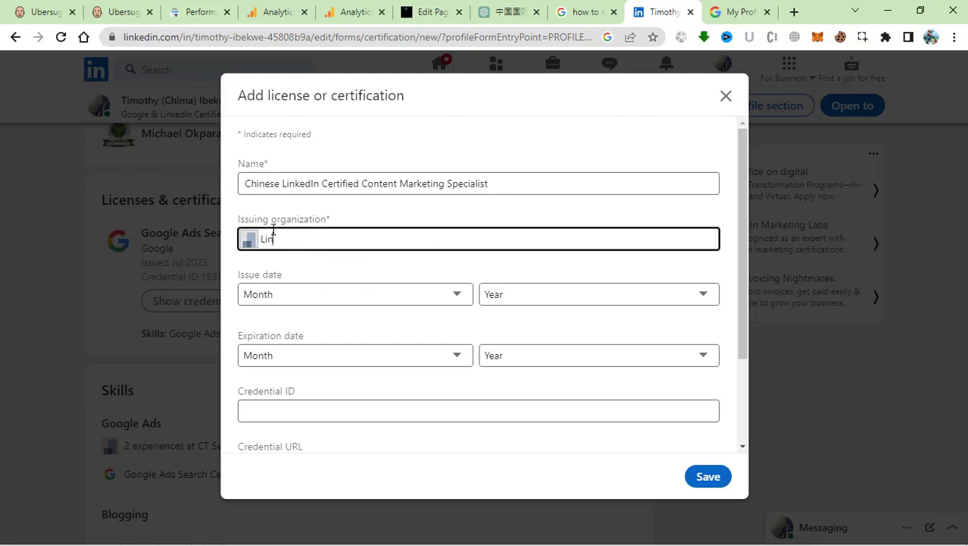
{"action": "type", "text": "ked"}
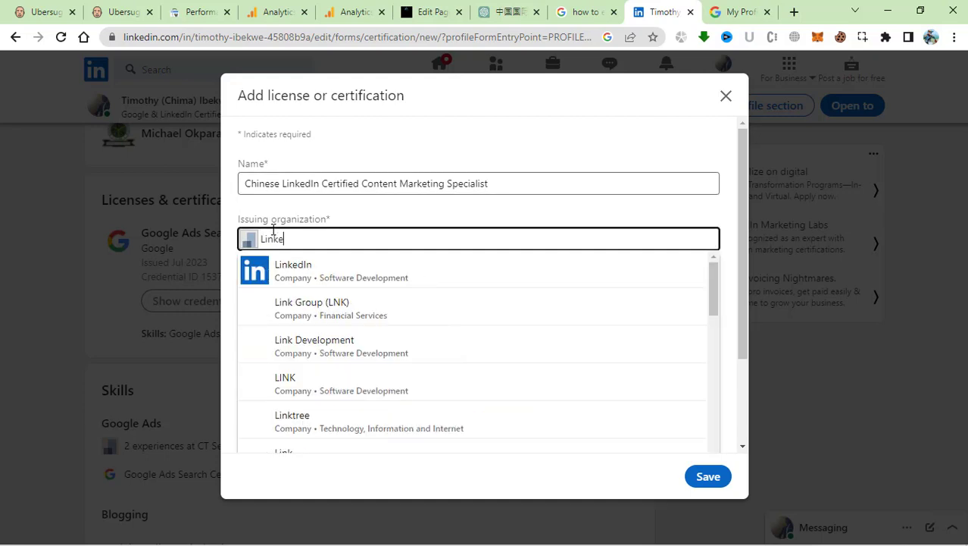
{"action": "left_click", "coordinate": [314, 276]}
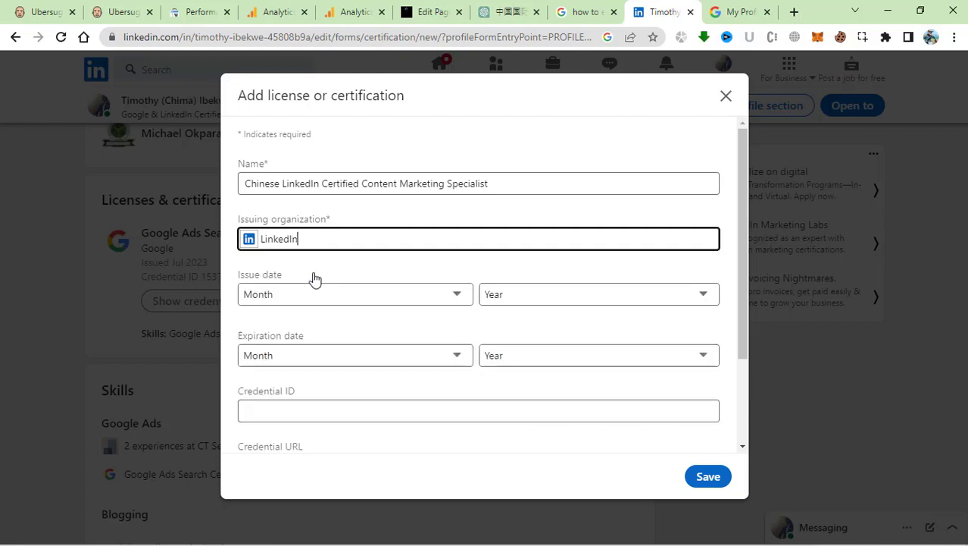
Step: Replace the certification name with "Linkedin SEO", correcting the spelling of the first word
{"action": "left_click", "coordinate": [287, 182]}
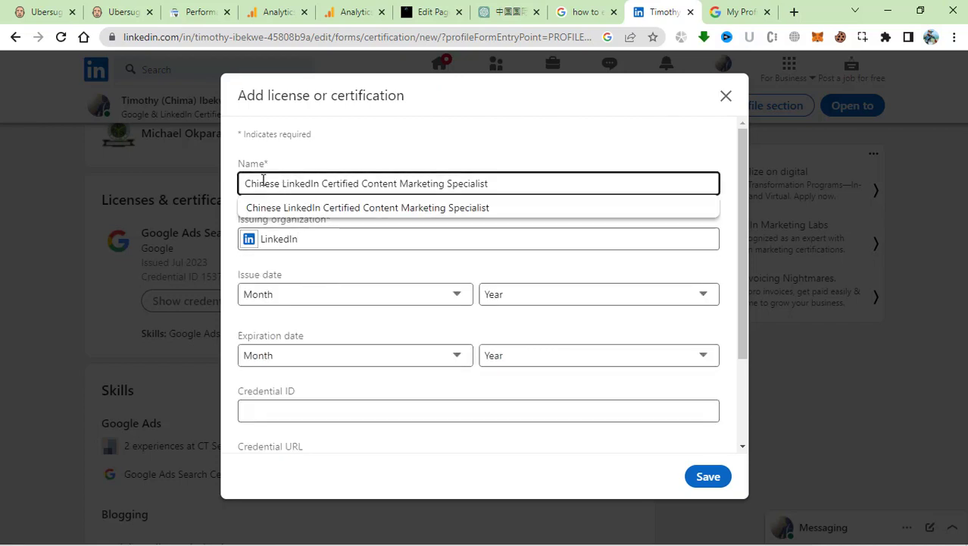
{"action": "key", "text": "Home"}
{"action": "left_click_drag", "start_coordinate": [264, 182], "coordinate": [538, 162]}
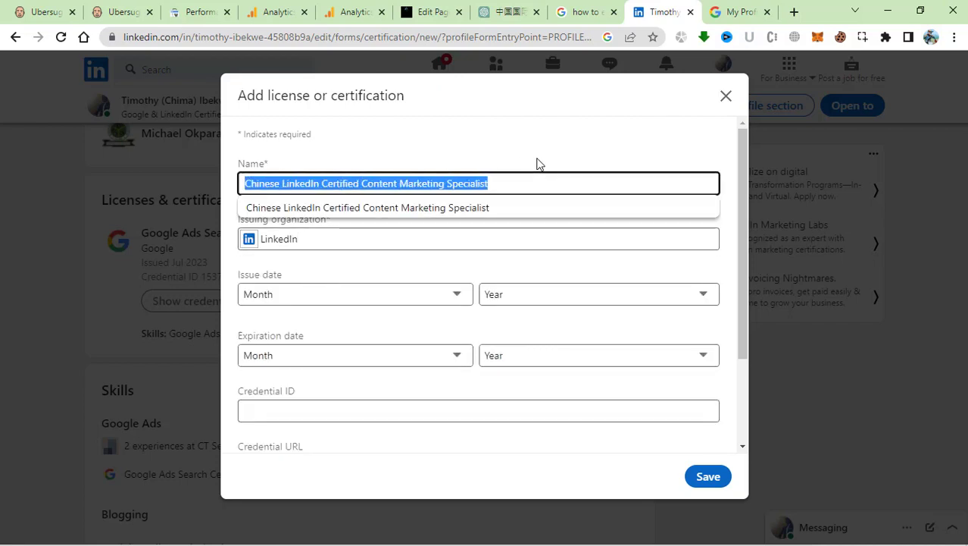
{"action": "type", "text": "Li"}
{"action": "key", "text": "BackSpace"}
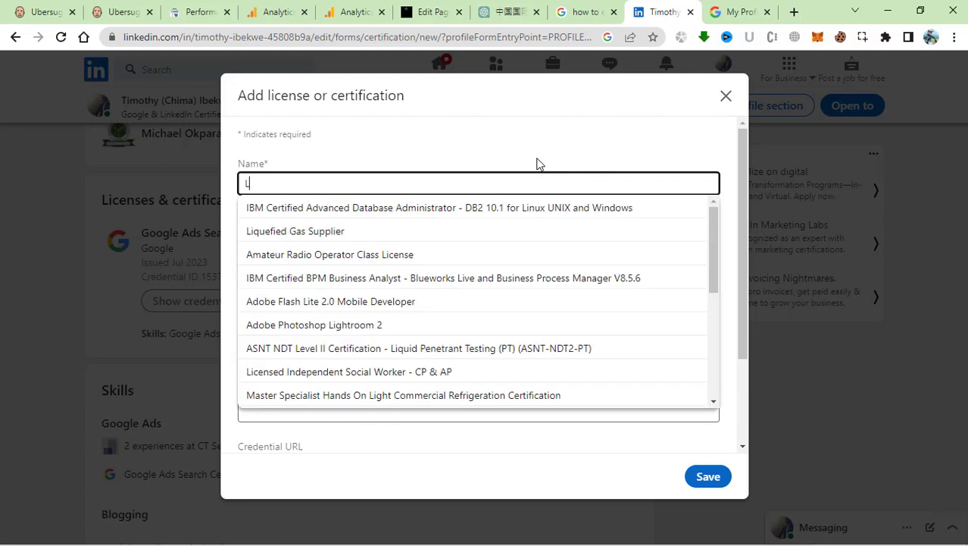
{"action": "type", "text": "inkdi"}
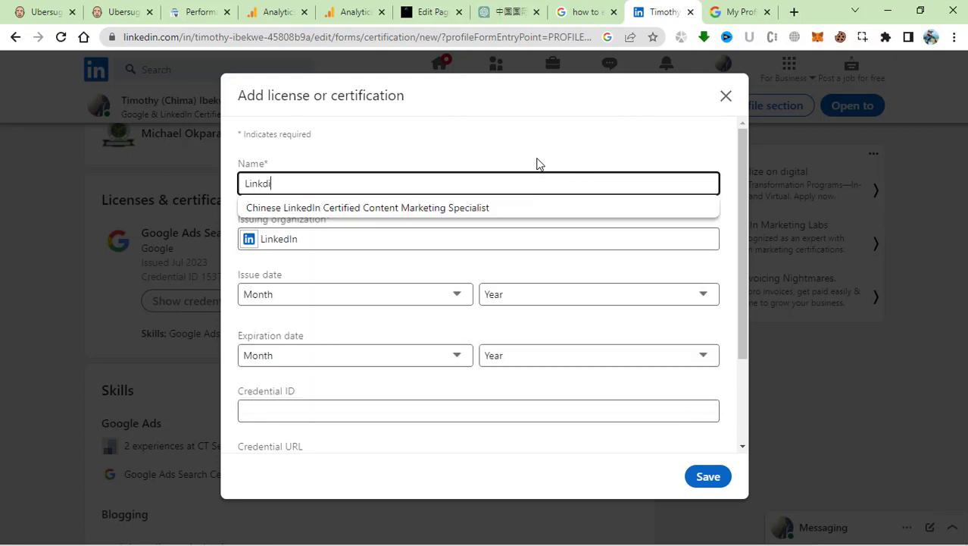
{"action": "type", "text": "n SE"}
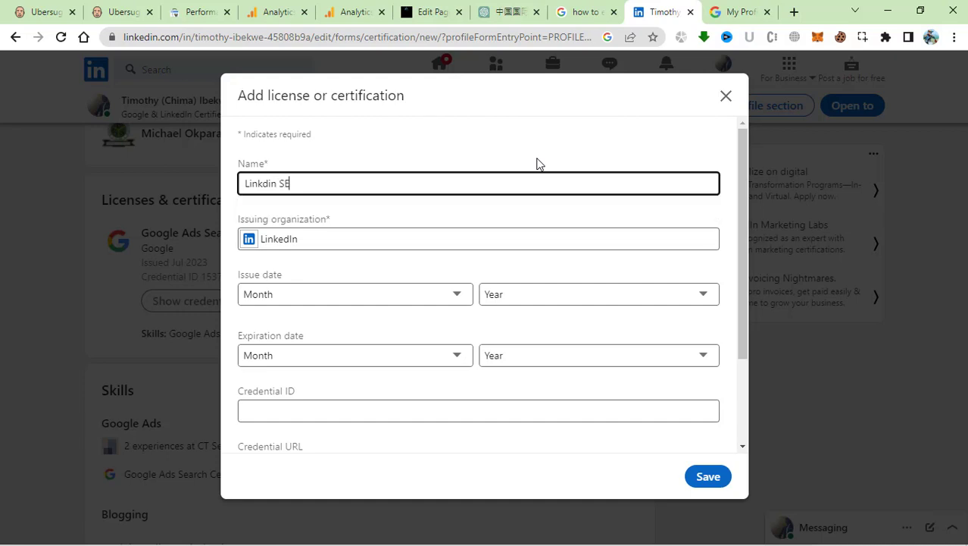
{"action": "type", "text": "O"}
{"action": "left_click", "coordinate": [265, 183]}
{"action": "left_click", "coordinate": [265, 182]}
{"action": "type", "text": "e"}
Step: Append "Skill" to the certification name so it reads "Linkedin SEO Skill"
{"action": "left_click", "coordinate": [319, 180]}
{"action": "type", "text": "Skill Asse"}
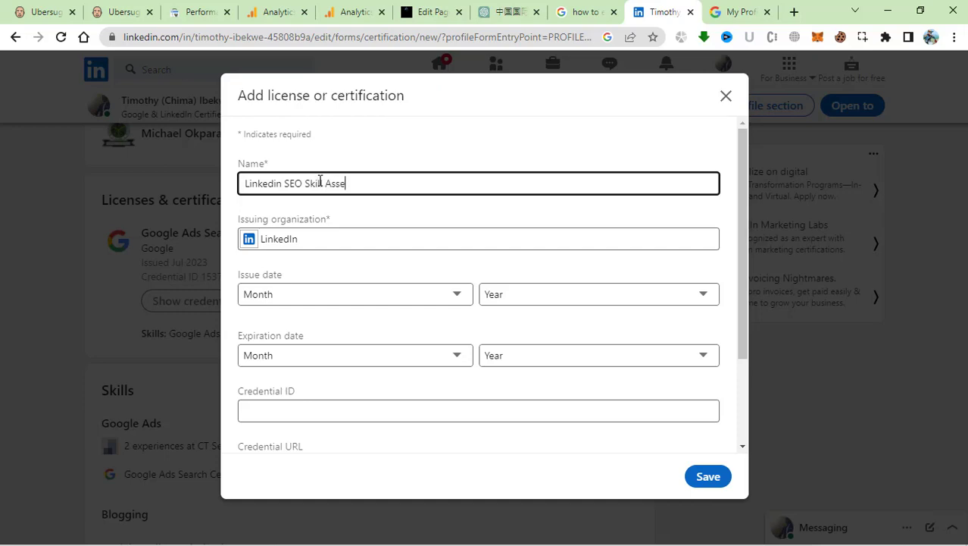
{"action": "type", "text": "n"}
{"action": "key", "text": "BackSpace"}
{"action": "key", "text": "BackSpace"}
{"action": "key", "text": "BackSpace"}
{"action": "key", "text": "BackSpace"}
{"action": "key", "text": "BackSpace"}
{"action": "key", "text": "BackSpace"}
Step: Set the certification's issue date to July 2023
{"action": "left_click", "coordinate": [425, 293]}
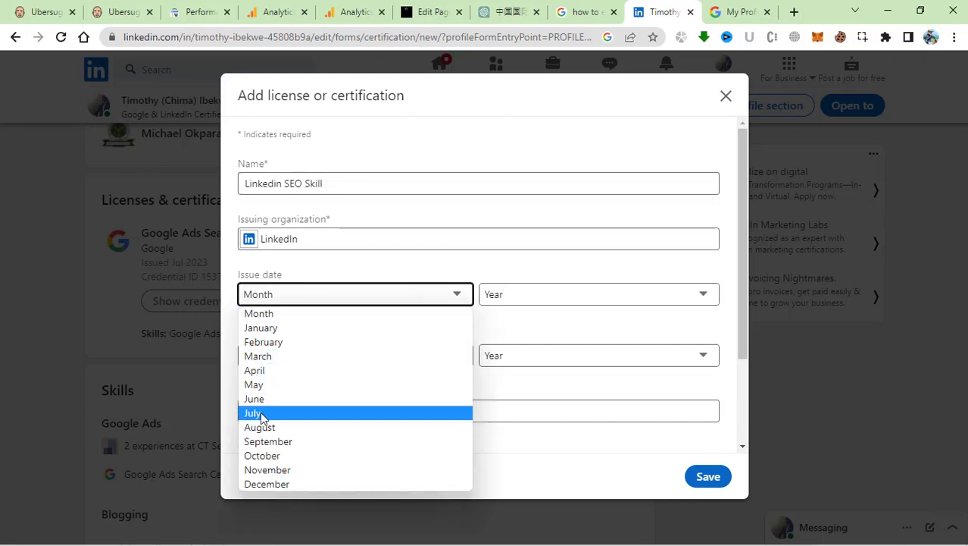
{"action": "left_click", "coordinate": [255, 413]}
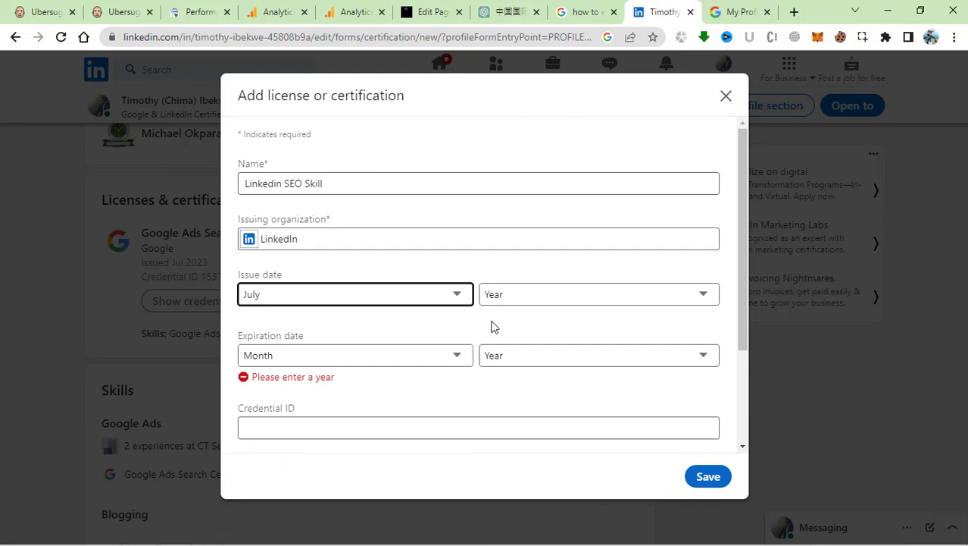
{"action": "left_click", "coordinate": [527, 292]}
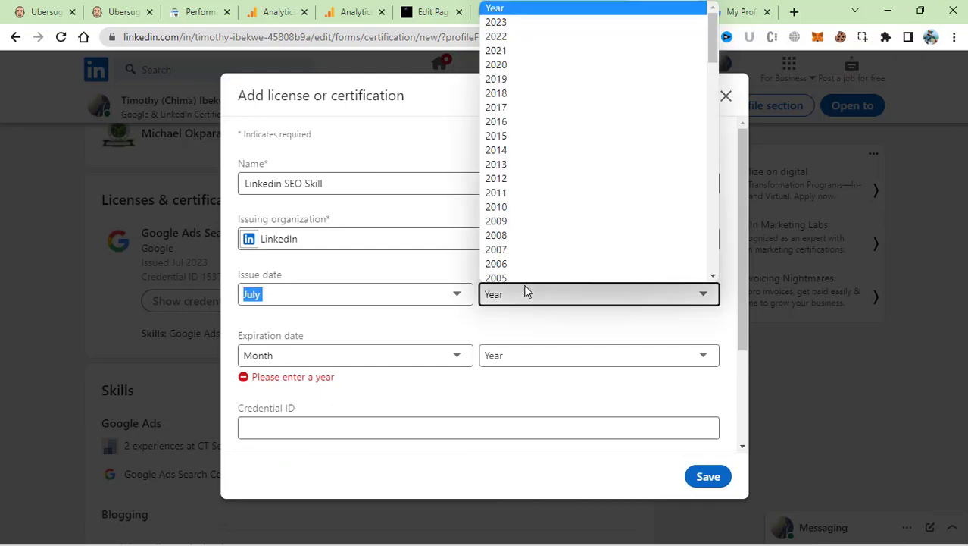
{"action": "left_click", "coordinate": [497, 21]}
{"action": "left_click", "coordinate": [498, 20]}
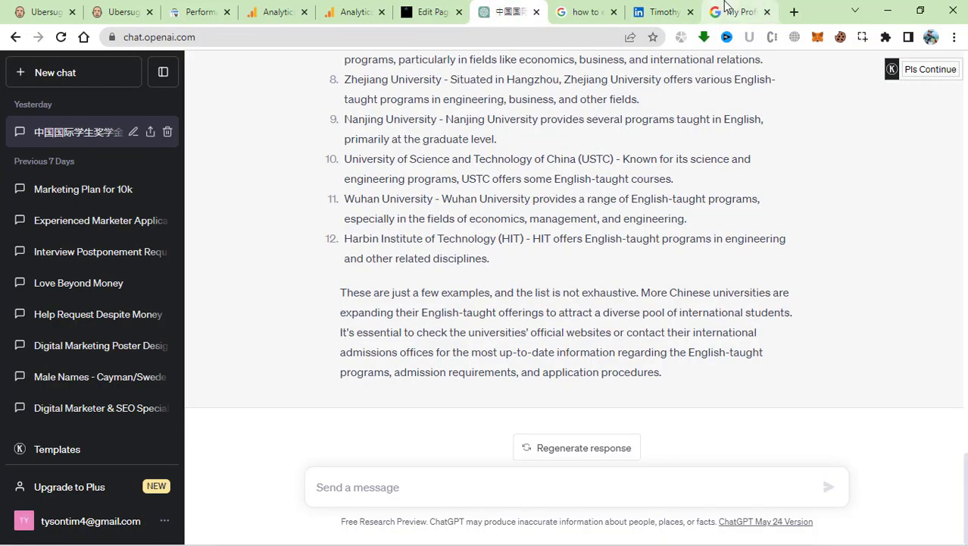
{"action": "left_click", "coordinate": [725, 8]}
{"action": "left_click", "coordinate": [663, 11]}
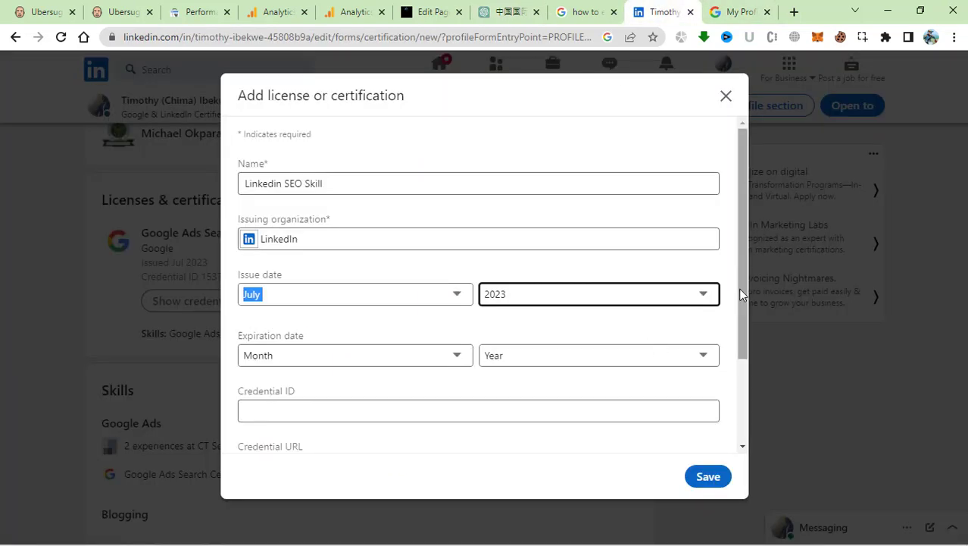
Step: Associate the existing skill Search Engine Optimization (SEO) with the certification
{"action": "left_click_drag", "start_coordinate": [738, 287], "coordinate": [735, 382]}
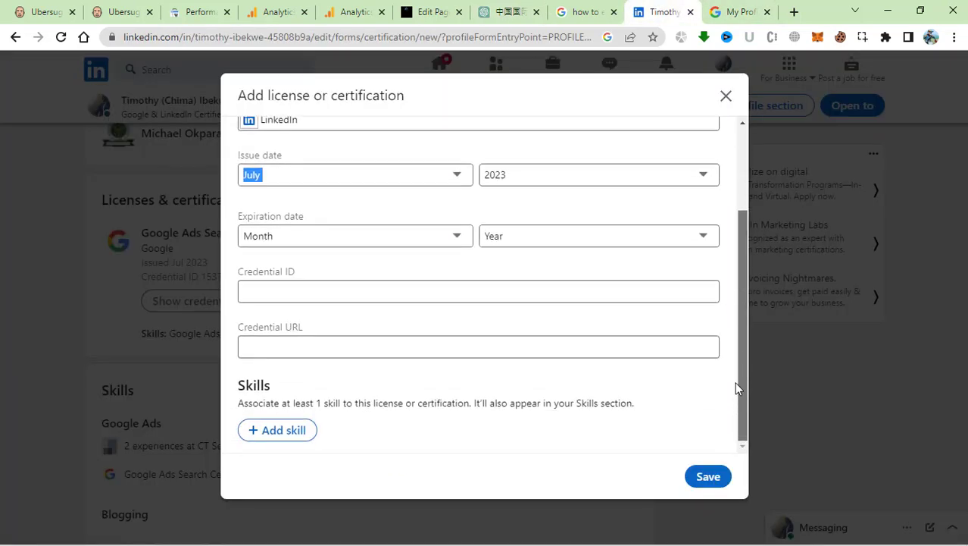
{"action": "left_click", "coordinate": [279, 431]}
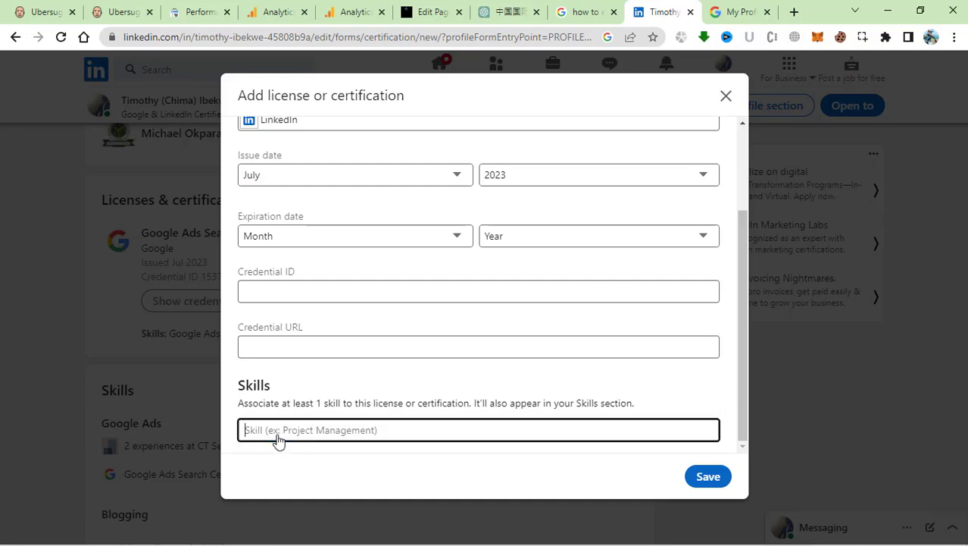
{"action": "type", "text": "SEO"}
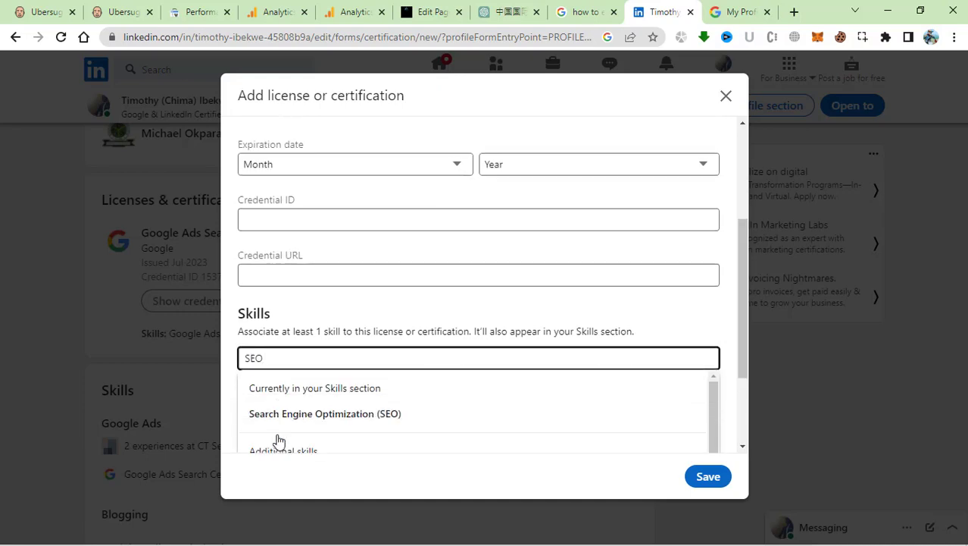
{"action": "left_click", "coordinate": [363, 415]}
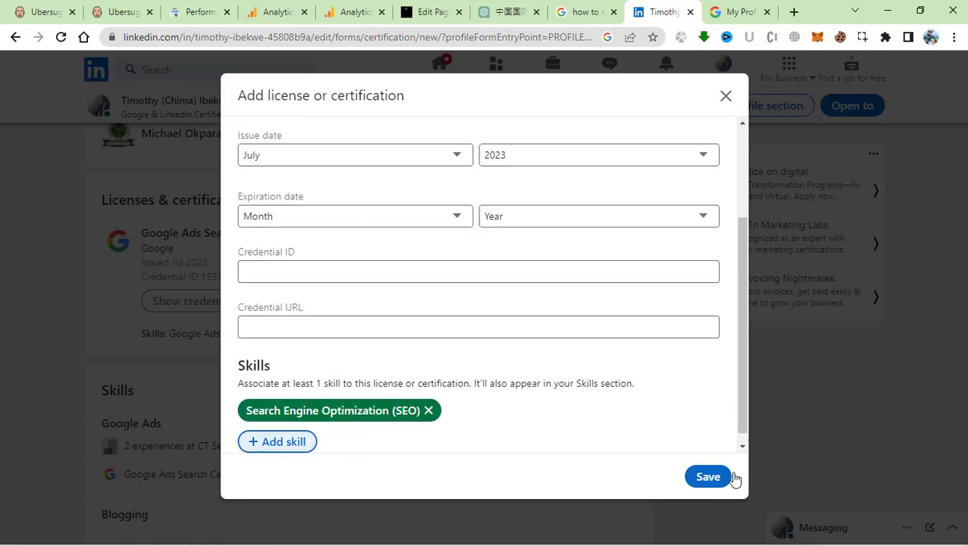
Step: Save the certification, skip sharing it with the network, and check the entry in the profile's Licenses & certifications section
{"action": "left_click", "coordinate": [708, 476]}
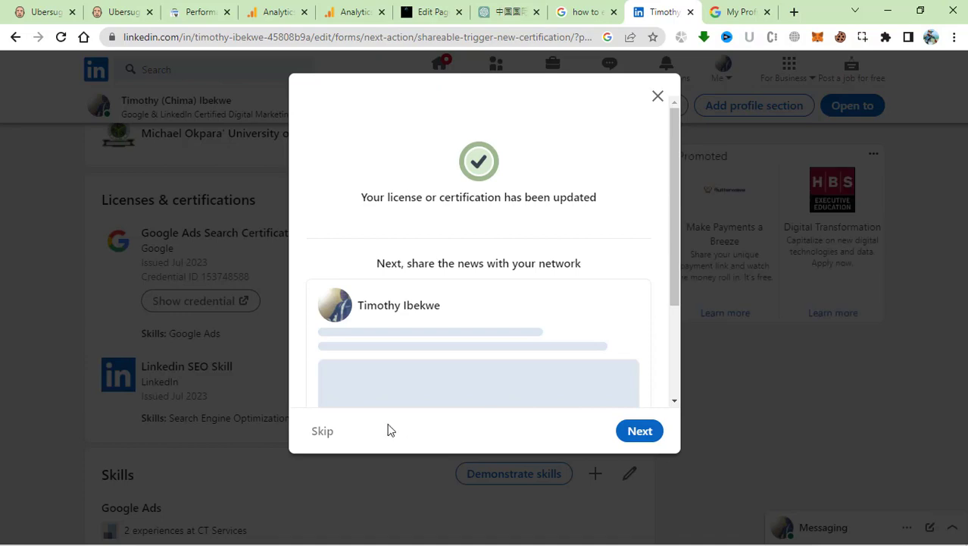
{"action": "left_click", "coordinate": [325, 433]}
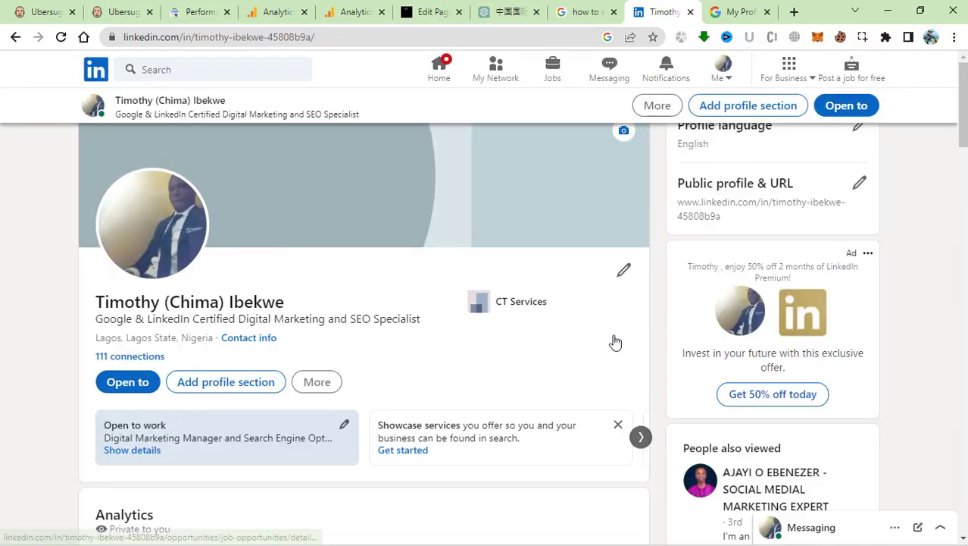
{"action": "scroll", "coordinate": [616, 341], "scroll_direction": "down", "scroll_amount": 3}
{"action": "scroll", "coordinate": [523, 326], "scroll_direction": "down", "scroll_amount": 15}
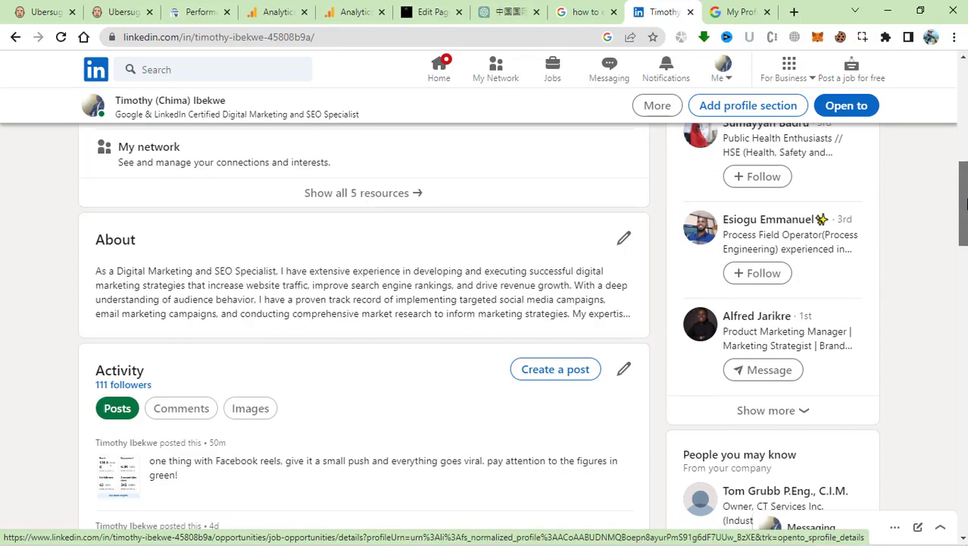
{"action": "scroll", "coordinate": [589, 256], "scroll_direction": "up", "scroll_amount": 1}
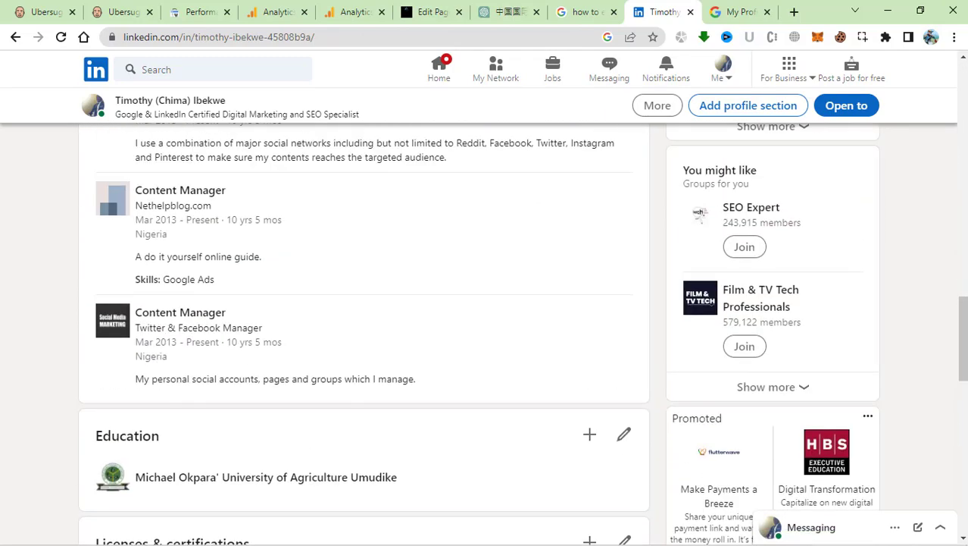
{"action": "scroll", "coordinate": [590, 255], "scroll_direction": "down", "scroll_amount": 4}
{"action": "scroll", "coordinate": [589, 255], "scroll_direction": "down", "scroll_amount": 1}
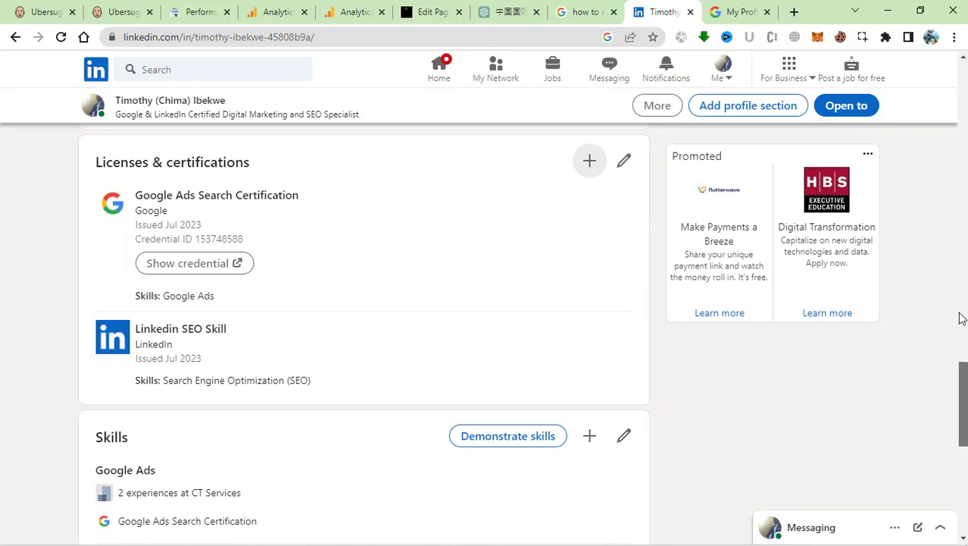
{"action": "scroll", "coordinate": [786, 115], "scroll_direction": "up", "scroll_amount": 2}
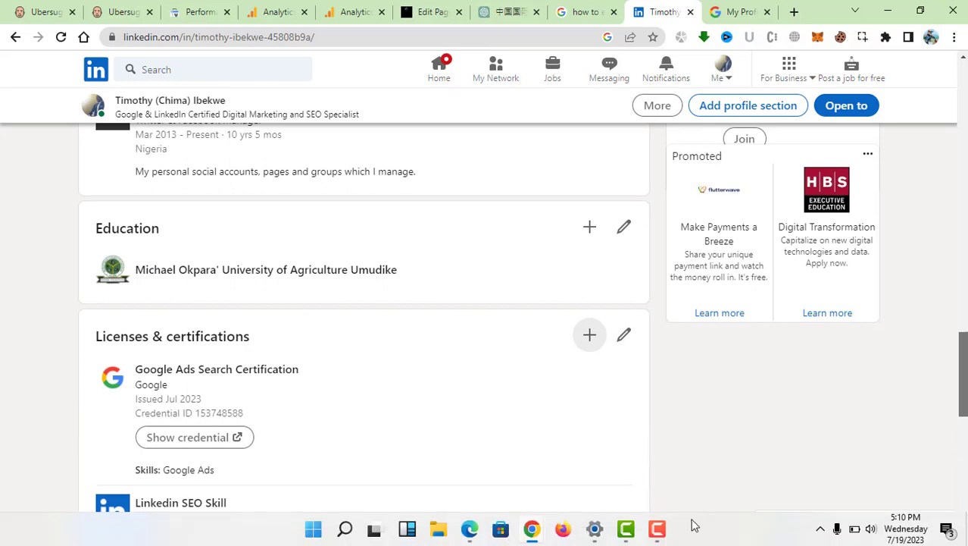
{"action": "left_click", "coordinate": [658, 534]}
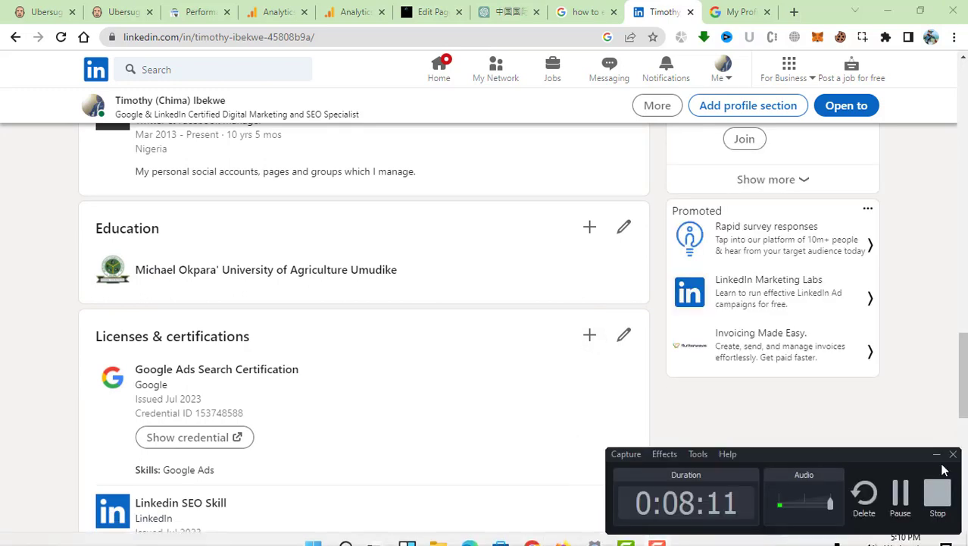